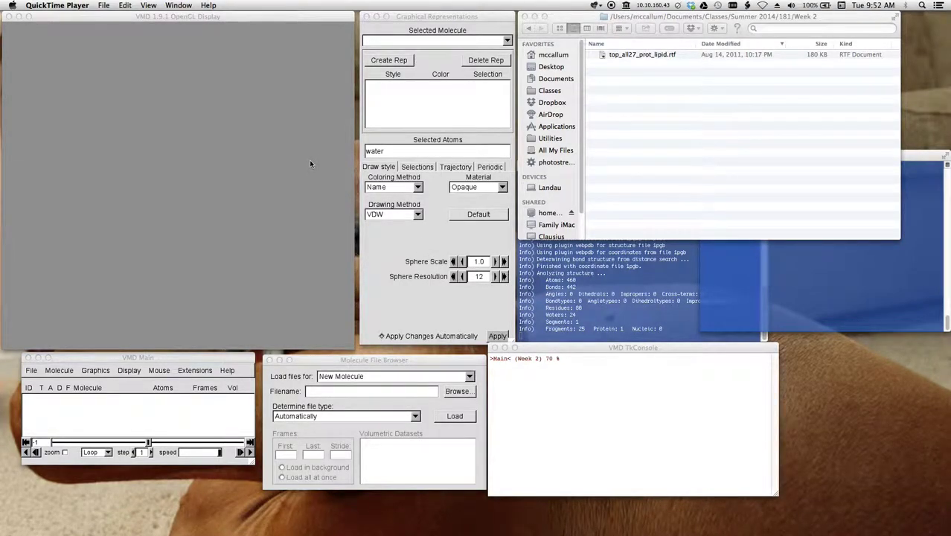
Step: Arrange the Finder, Terminal and VMD windows so the Tk console has focus
left_click(251, 14)
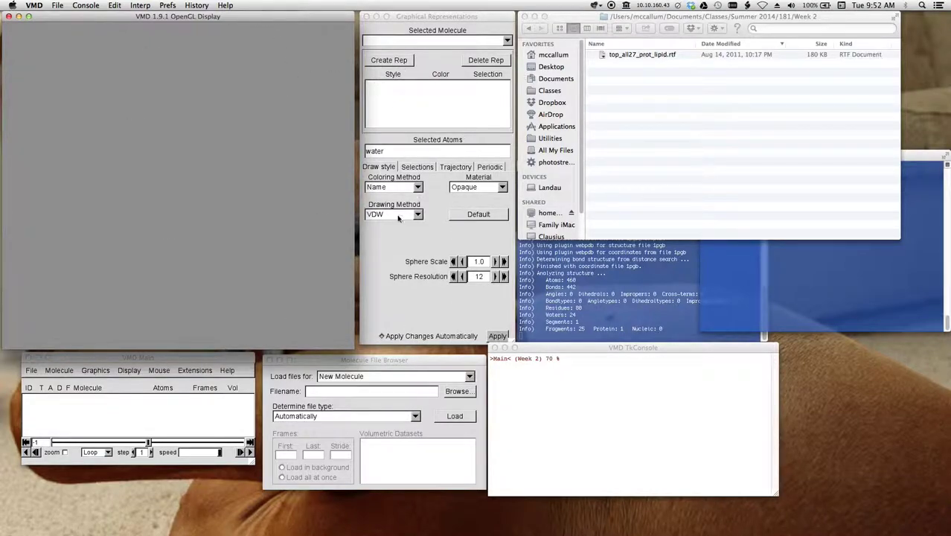
left_click(688, 16)
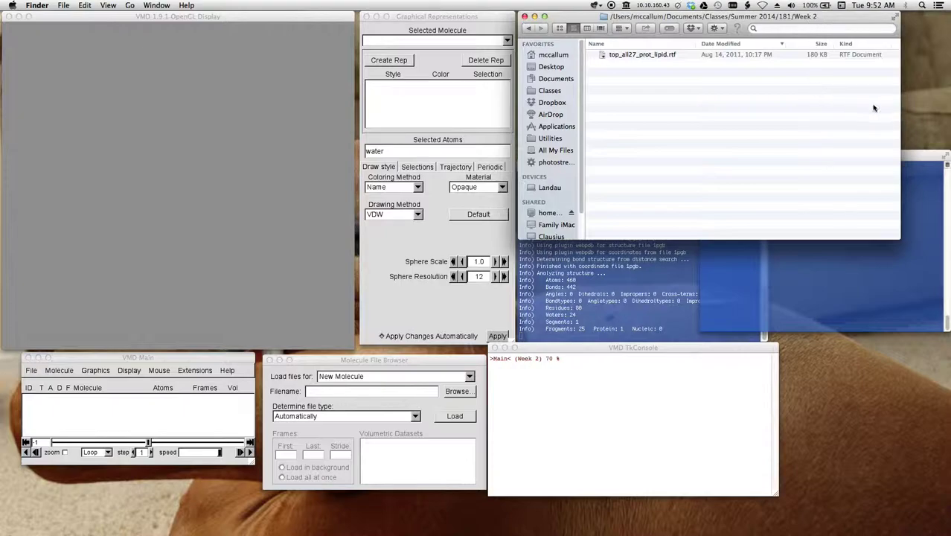
left_click(915, 160)
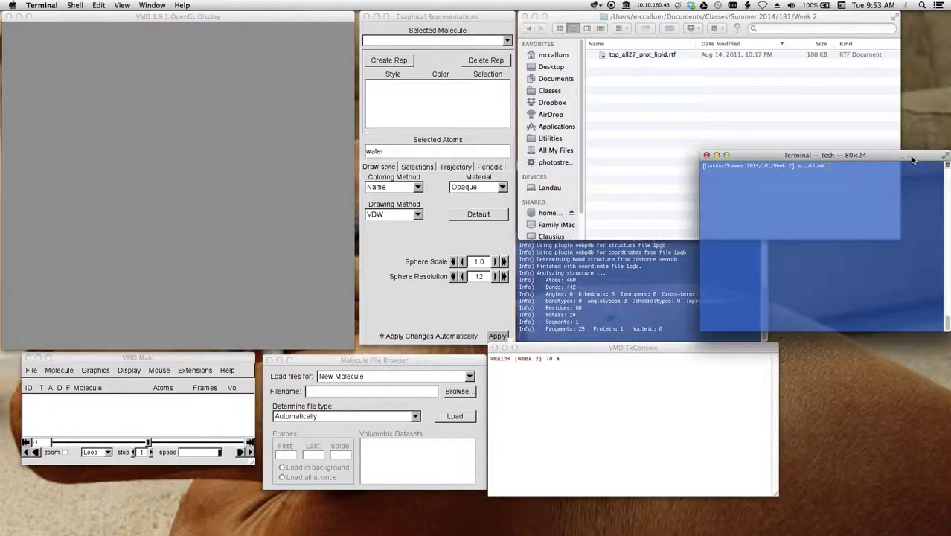
left_click_drag(936, 154, 932, 159)
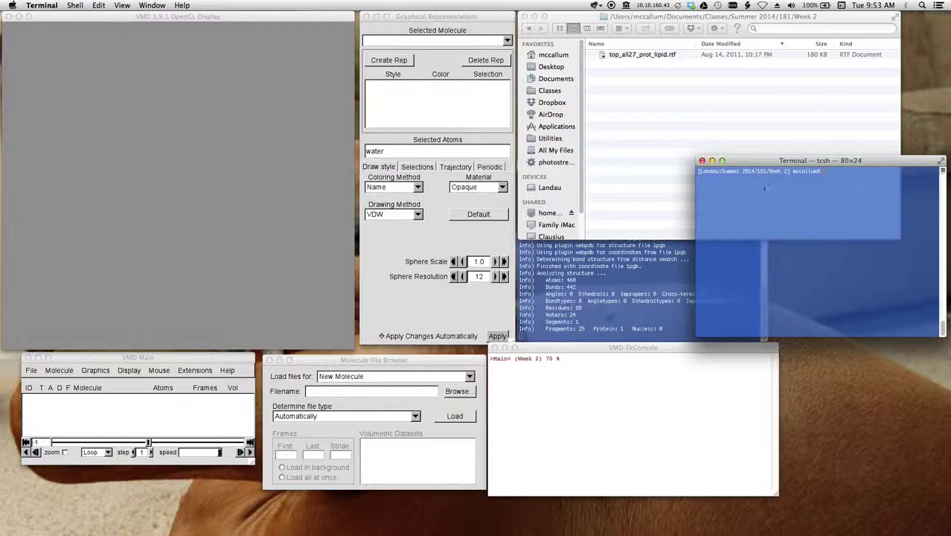
left_click(652, 348)
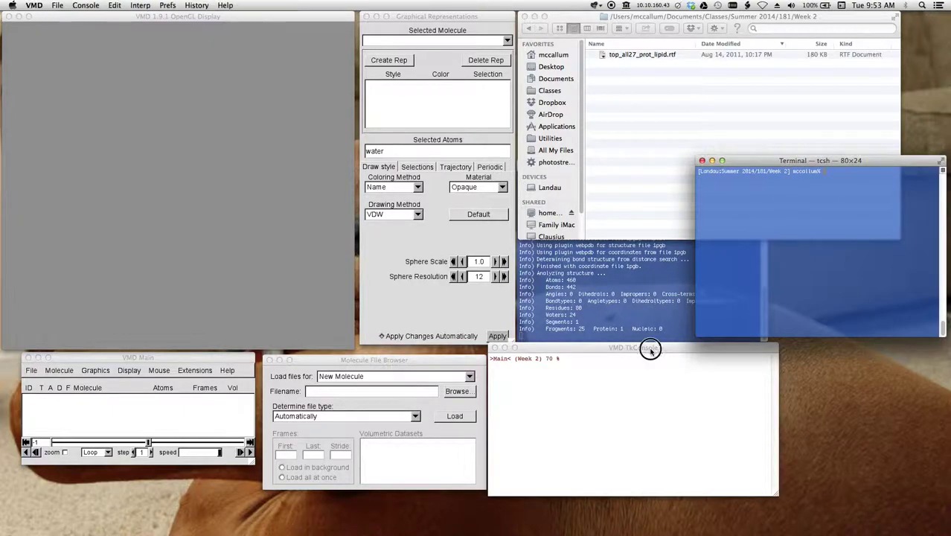
left_click(195, 369)
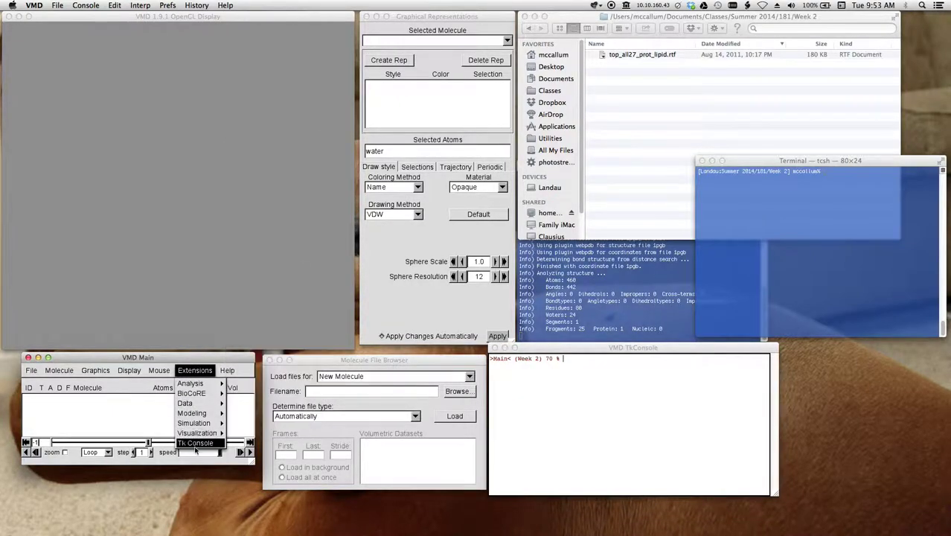
left_click(203, 369)
left_click(591, 364)
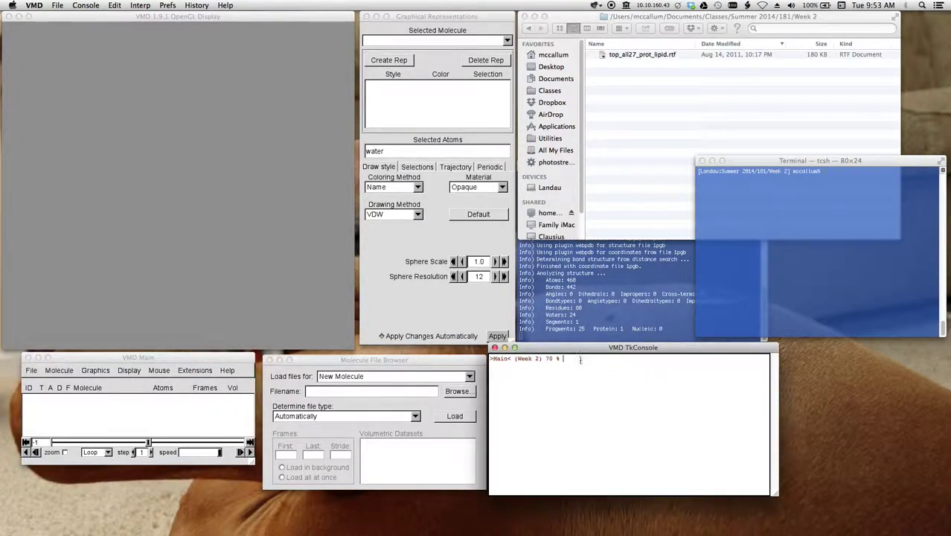
Step: Check the Terminal, startup log and Week 2 folder, then refocus the Tk console prompt
left_click(854, 268)
left_click(662, 409)
left_click(774, 294)
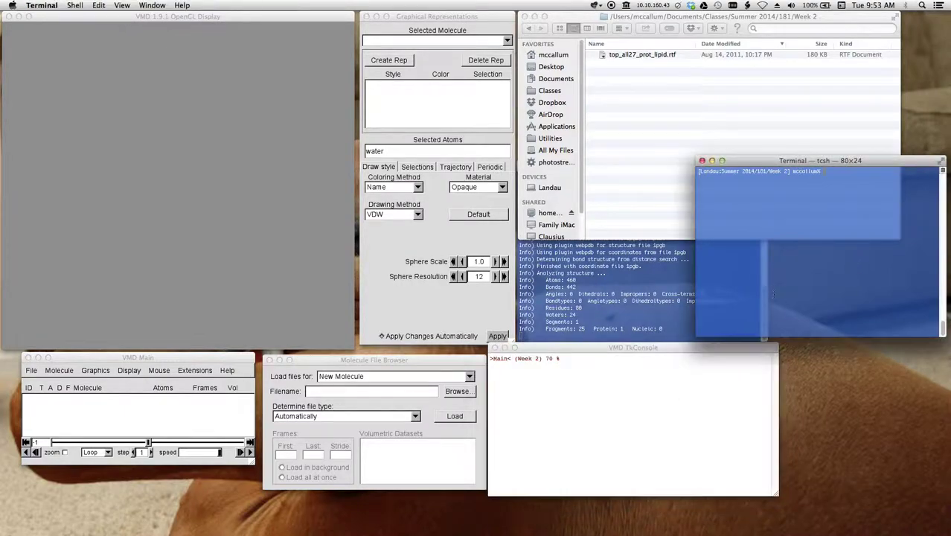
left_click(621, 419)
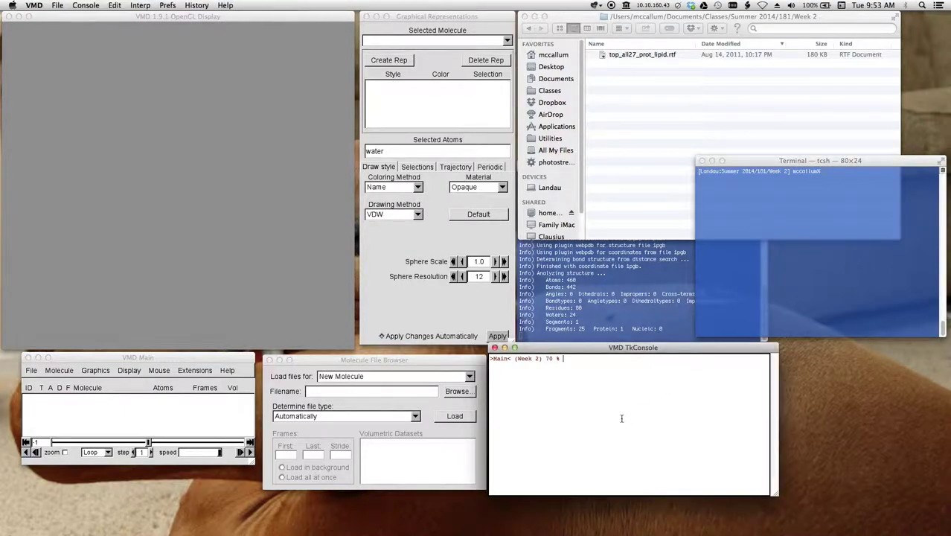
left_click(643, 330)
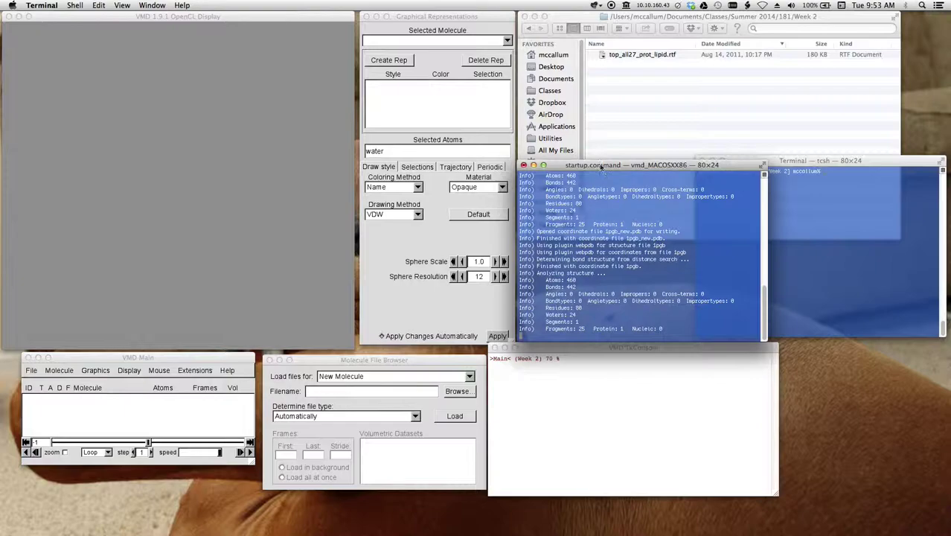
left_click(660, 18)
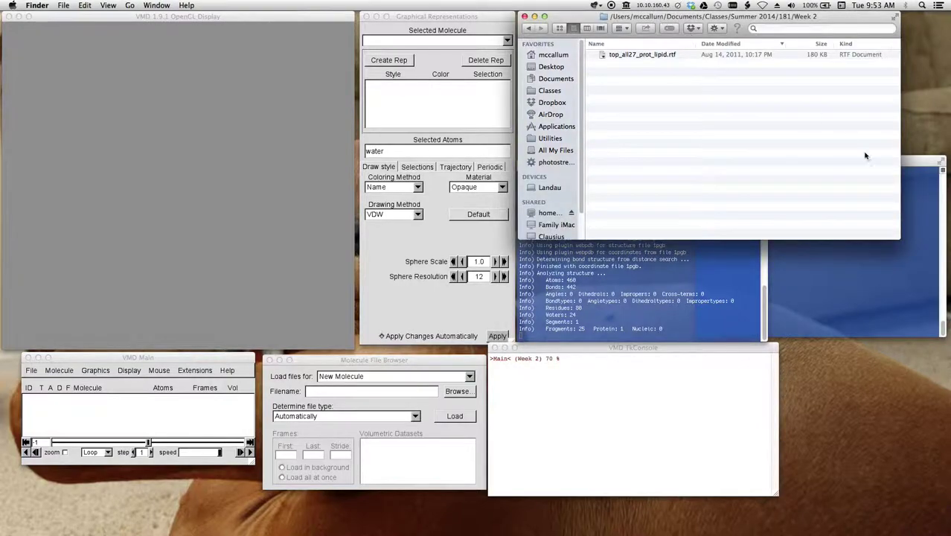
left_click(908, 160)
left_click(651, 350)
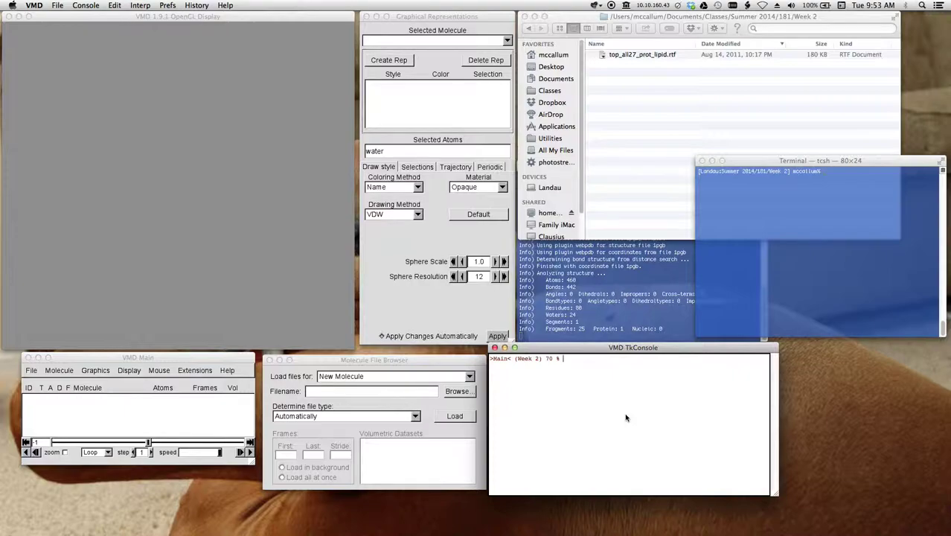
Step: Load structure 1pgb with mol pdbload 1pgb
type("mol pdbload 1pgb")
key("Return")
Step: Draw 1pgb as NewCartoon coloured by Secondary Structure
left_click(181, 170)
scroll(181, 170, "up", 5)
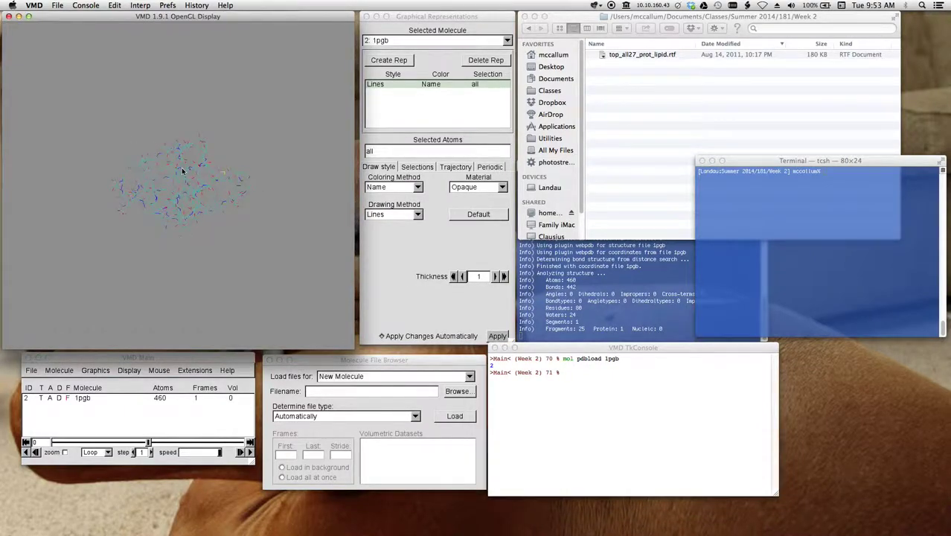
left_click(417, 214)
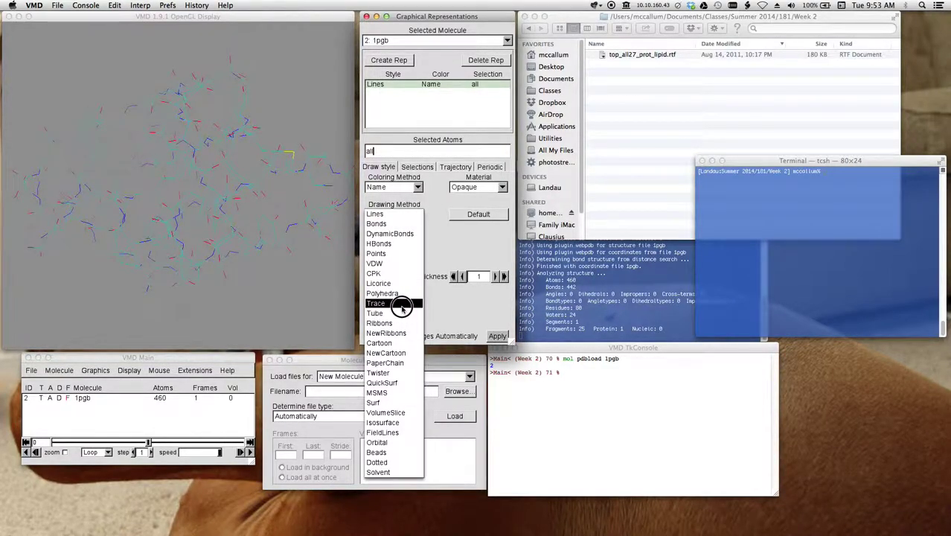
left_click(403, 353)
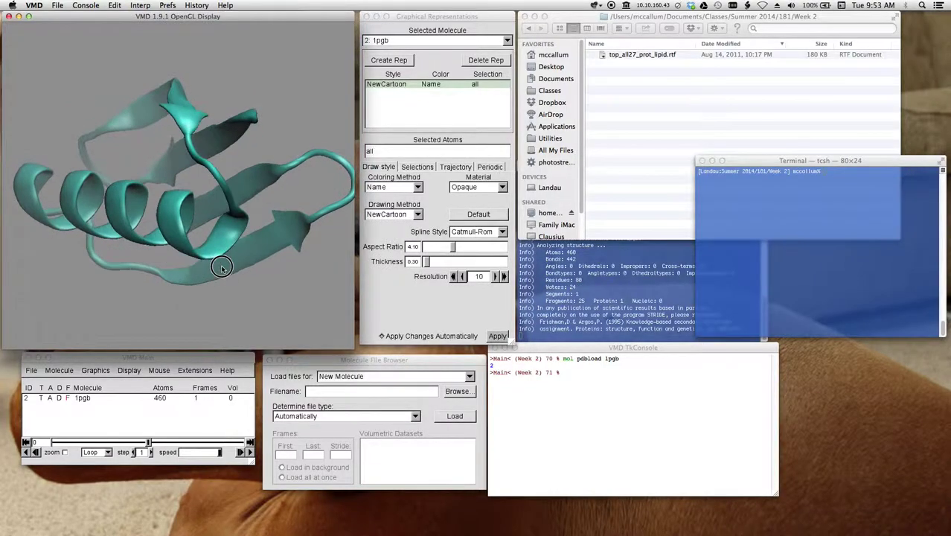
left_click(417, 187)
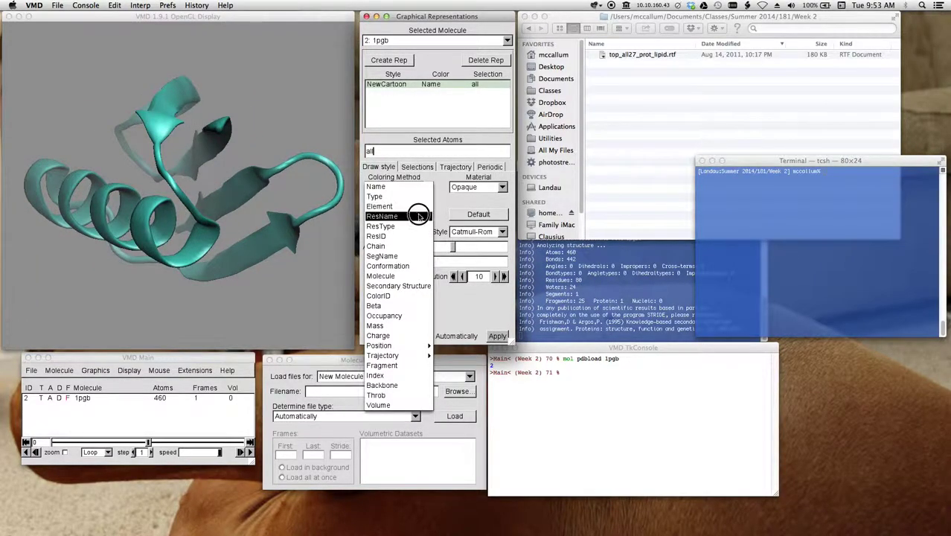
left_click(422, 286)
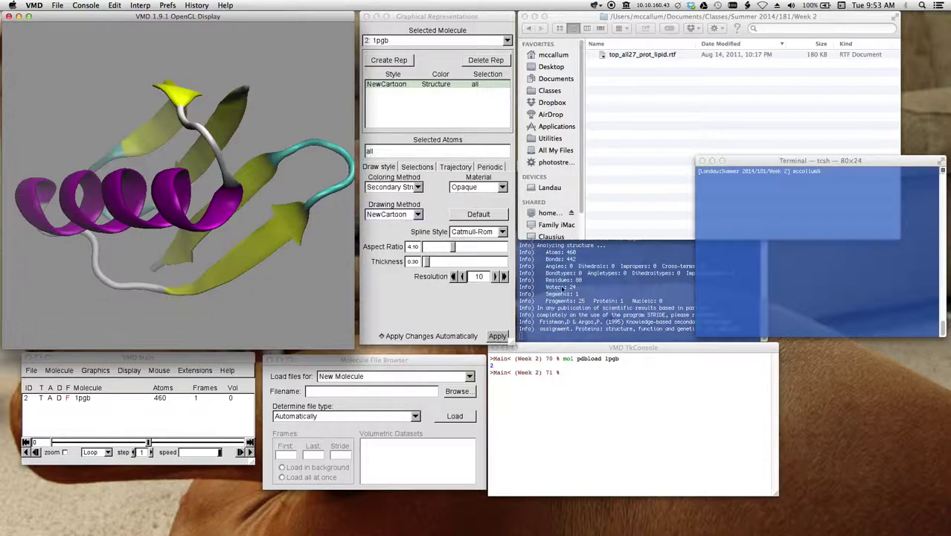
Step: Add a second representation of 1pgb with the selection 'protein'
left_click(387, 60)
double_click(388, 150)
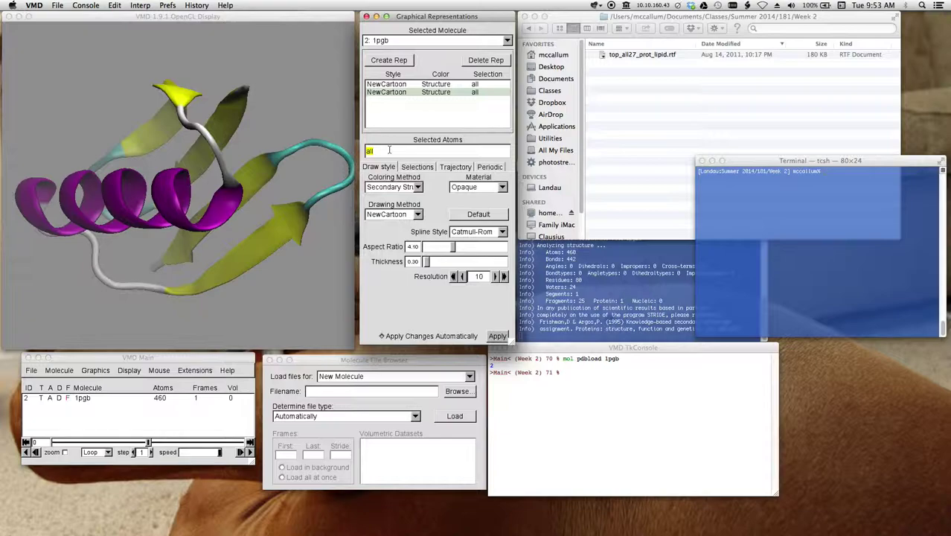
type("protein")
key("Return")
Step: Show the first representation as water in CPK coloured by Name, and rotate the view
left_click(458, 84)
double_click(403, 148)
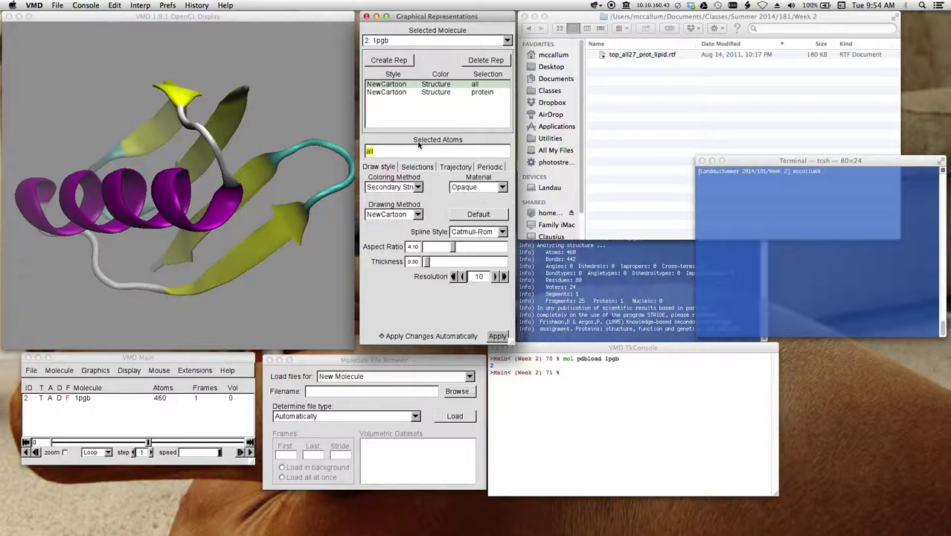
type("water")
key("Return")
left_click(416, 215)
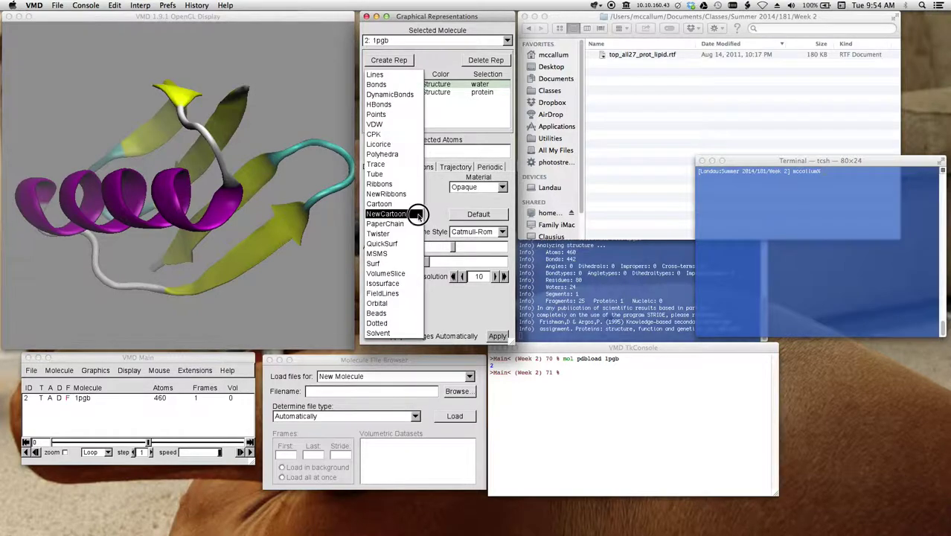
left_click(403, 135)
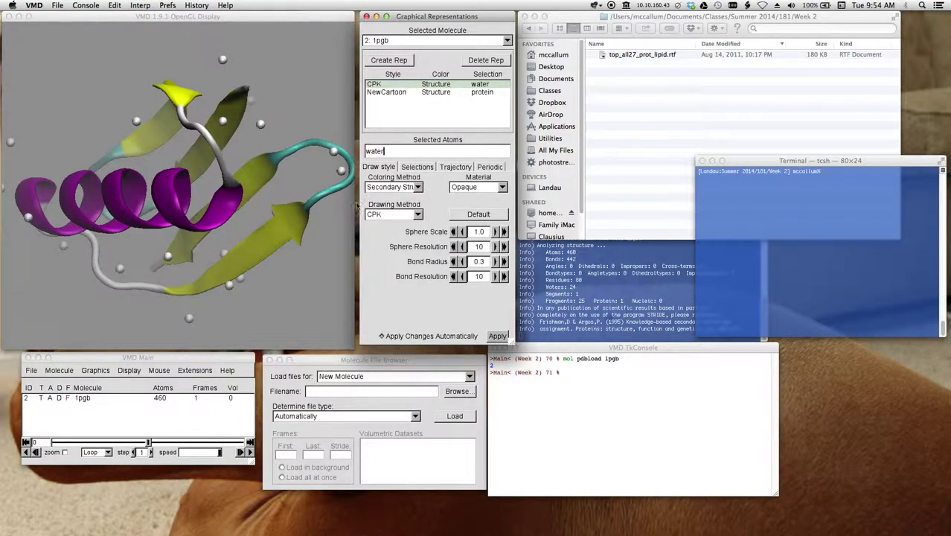
left_click(416, 188)
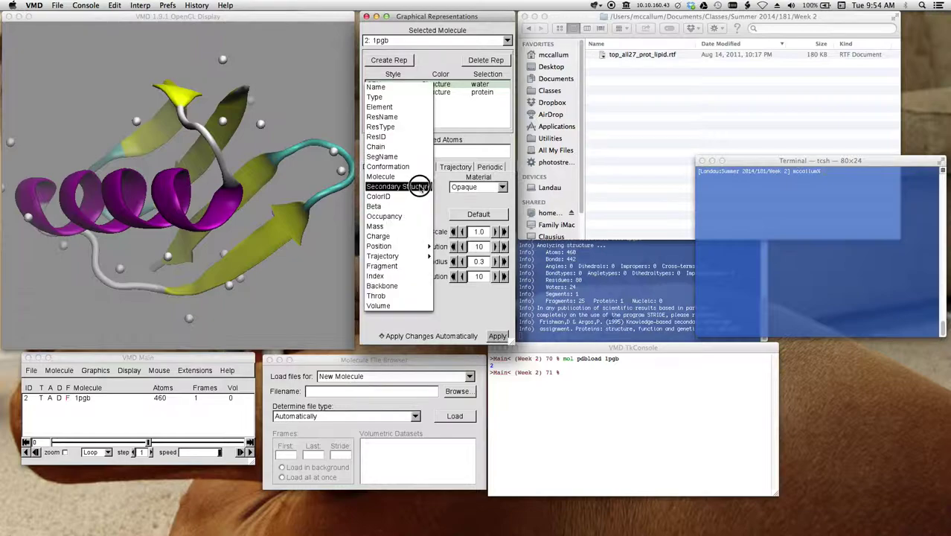
left_click(414, 86)
mouse_move(288, 297)
left_mouse_down()
mouse_move(276, 297)
mouse_move(289, 276)
mouse_move(281, 298)
left_mouse_up()
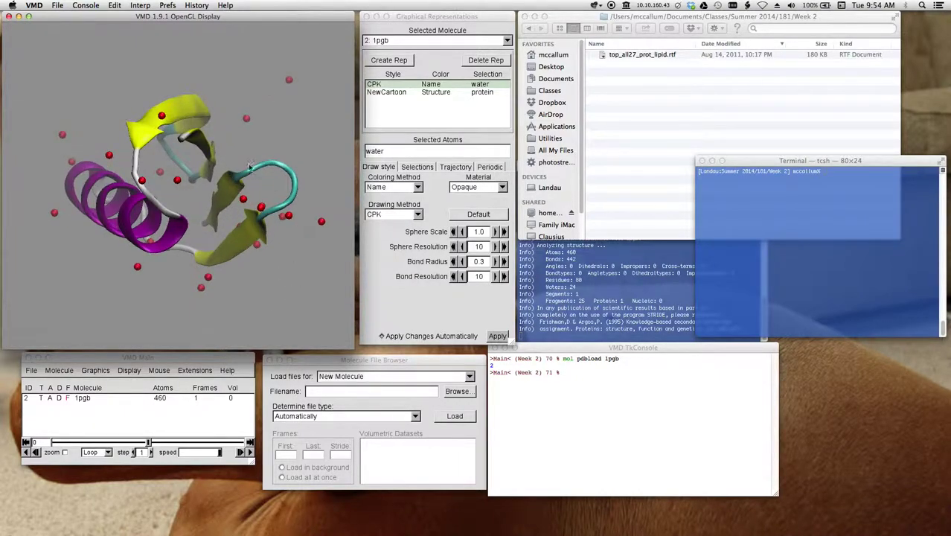
left_click_drag(268, 280, 259, 283)
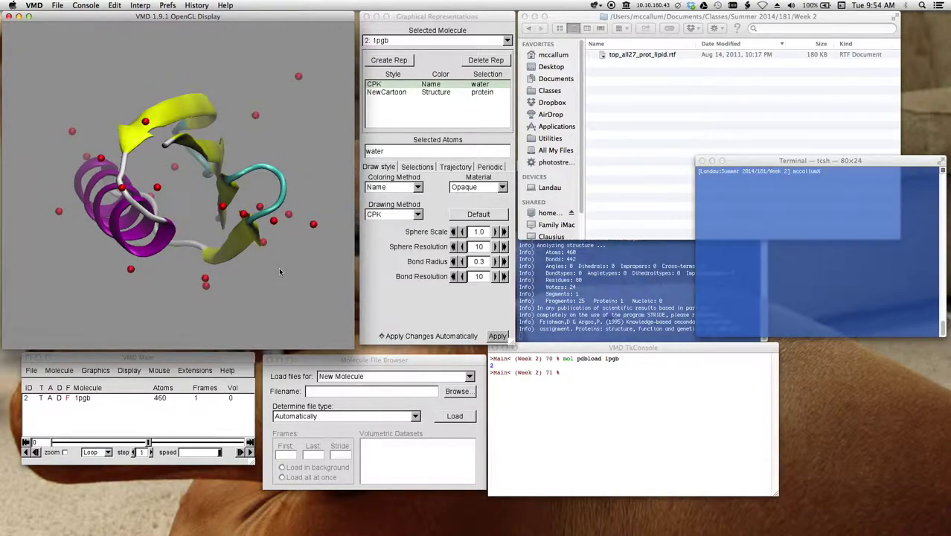
Step: Store 'atomselect top protein' as pgb and type '$pgb writepdb 1pgb_new.pdb'
left_click(591, 353)
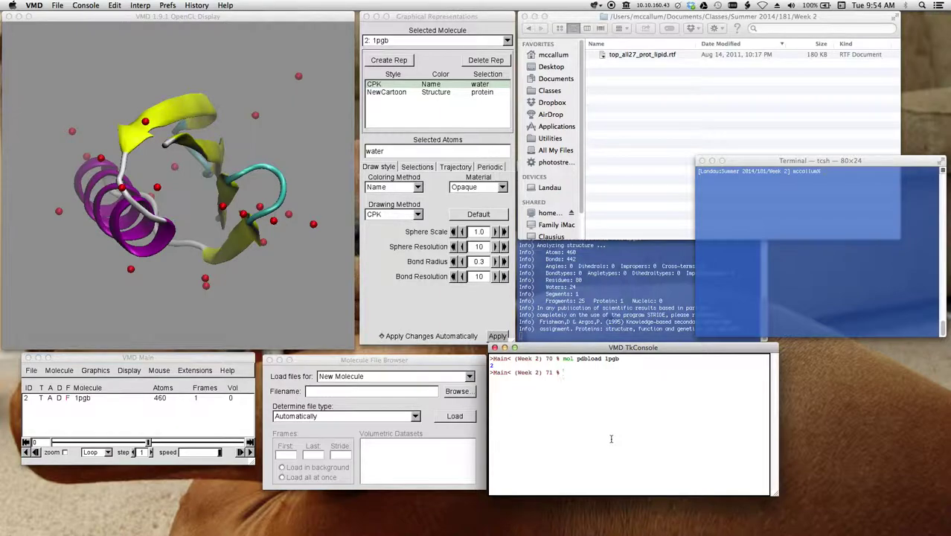
type("set")
type(" pgb [ato")
type("m")
key("Tab")
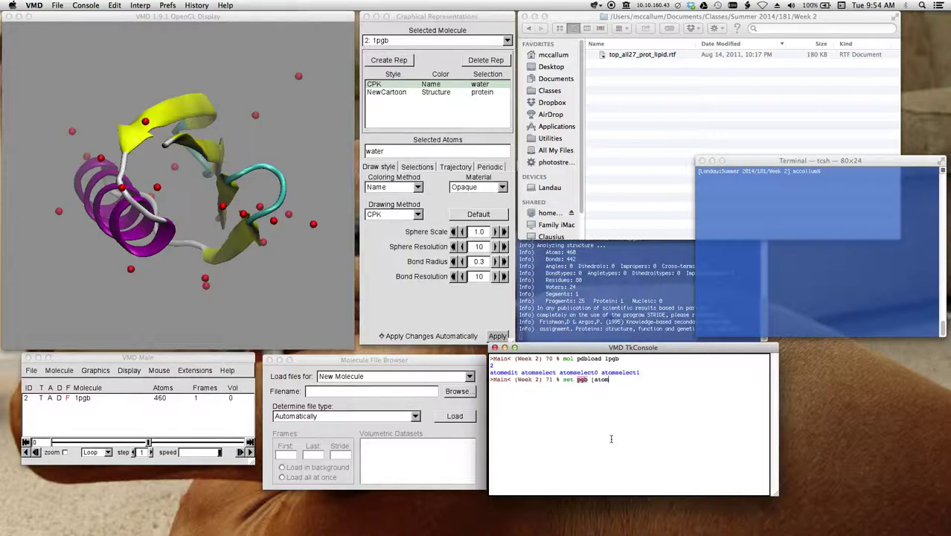
key("Tab")
key("Tab")
key("Tab")
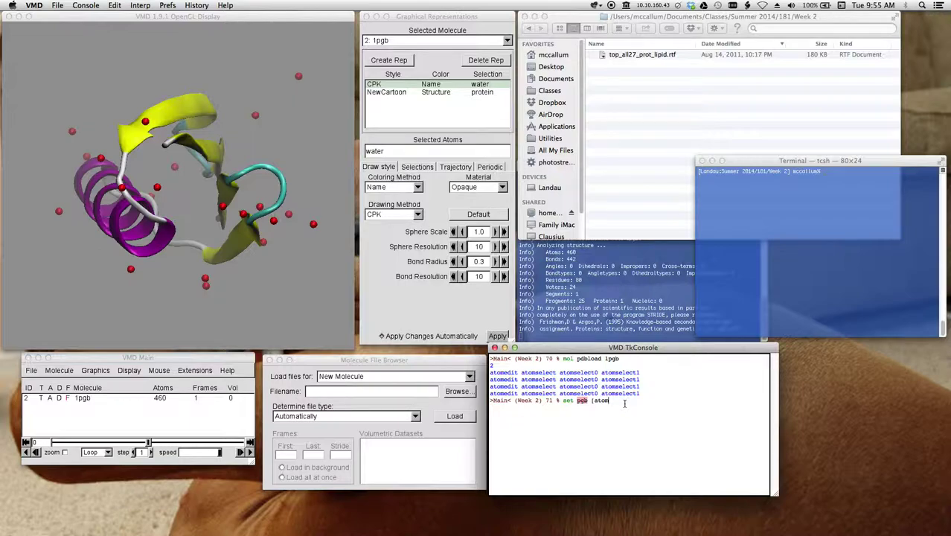
type("select")
type("top protein]")
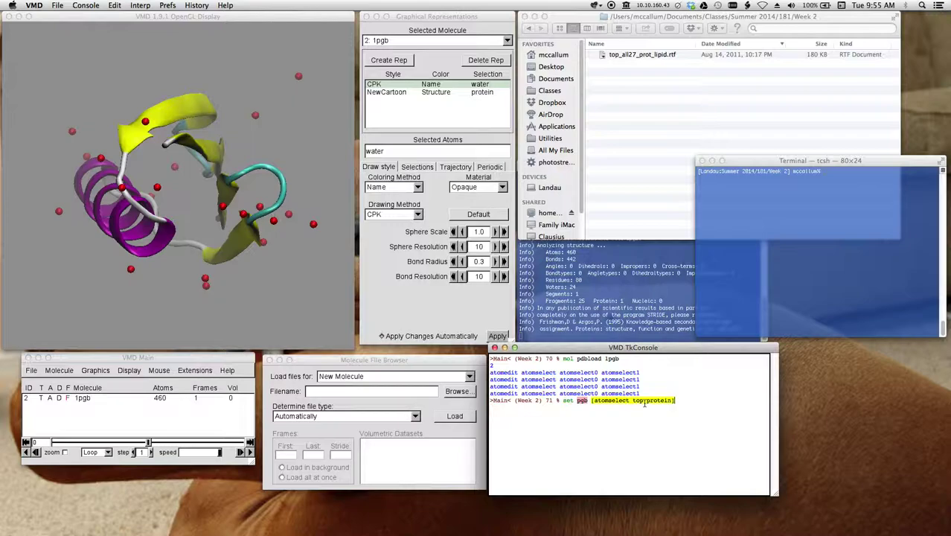
key("Return")
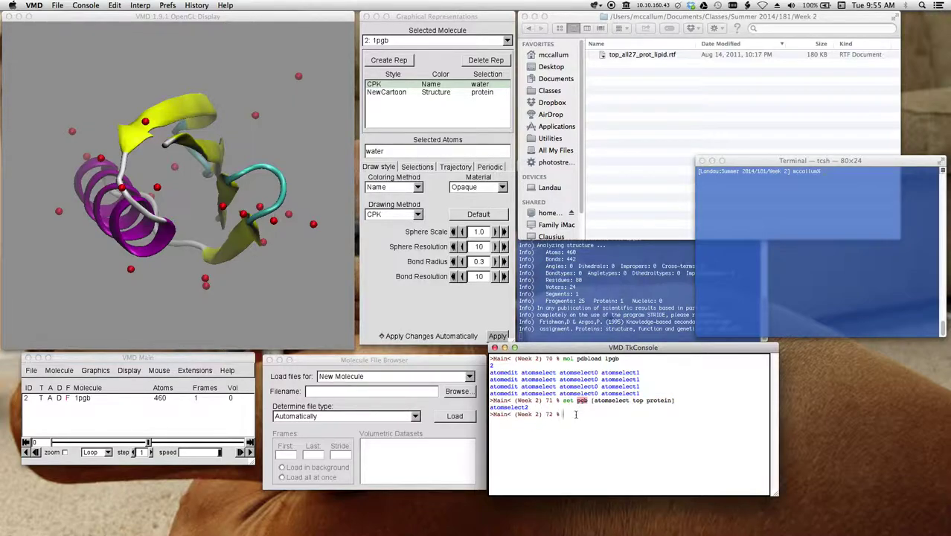
type("$pgb writepdb 1pgb_new.pdb")
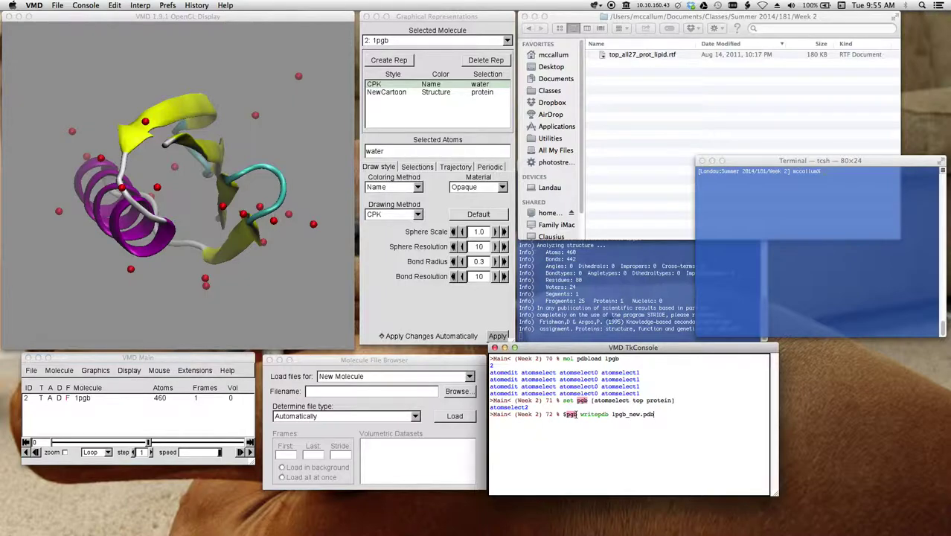
Step: Write the protein selection to 1pgb_new.pdb and confirm the 35 KB file in Week 2
left_click(640, 145)
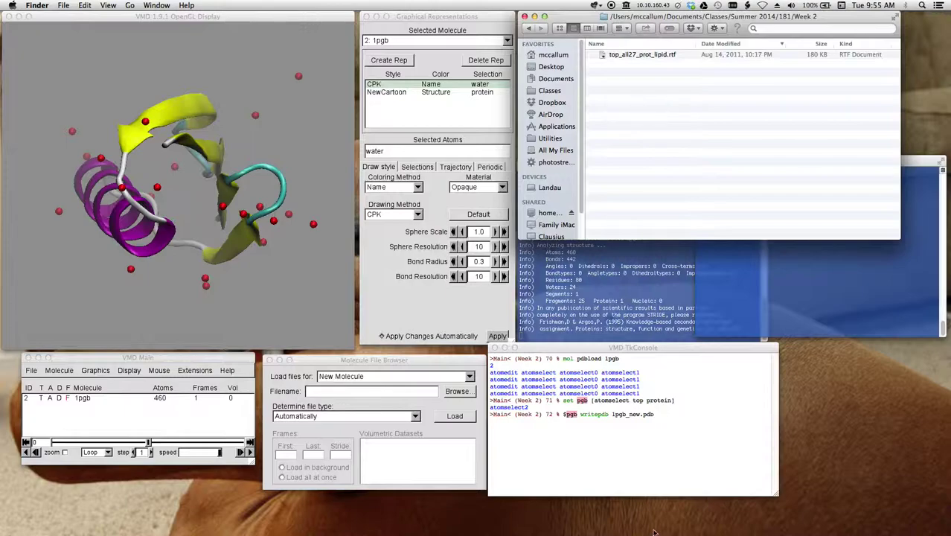
left_click(656, 416)
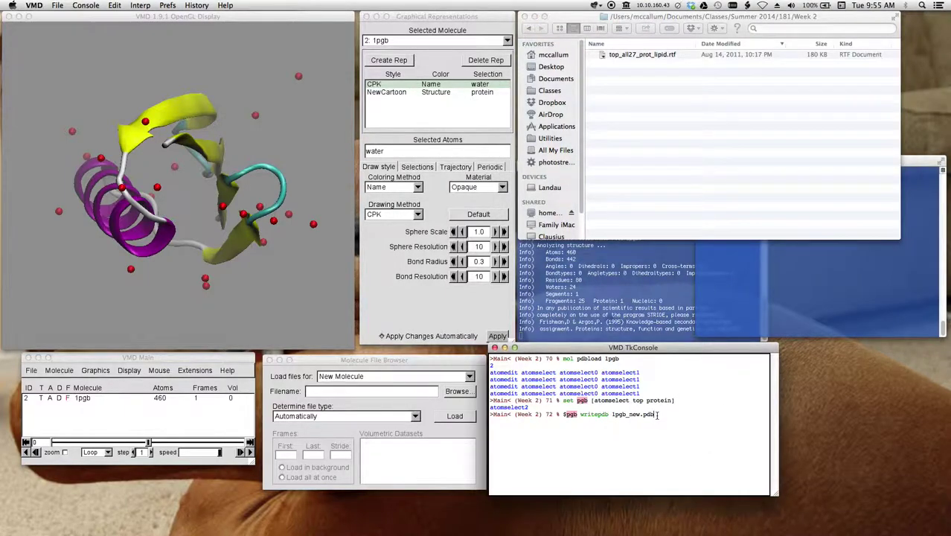
key("Return")
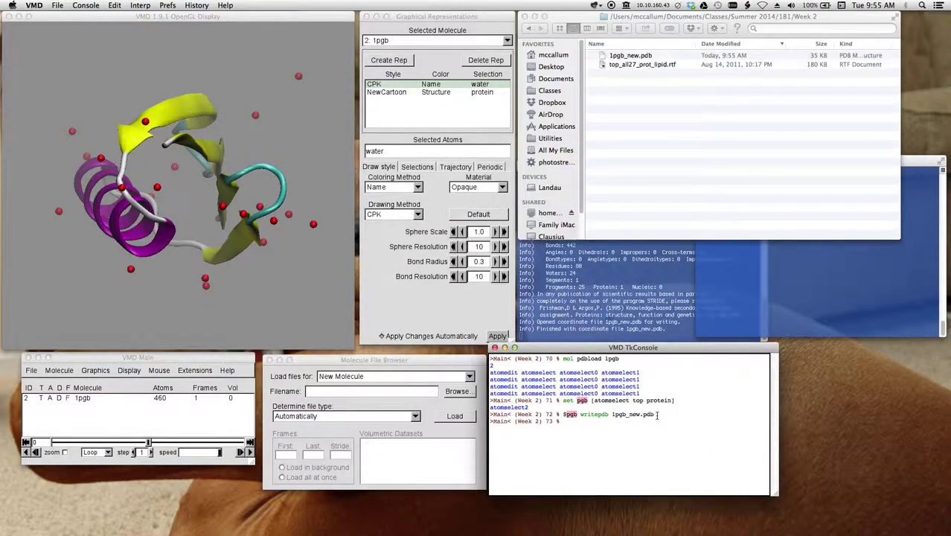
left_click(829, 58)
left_click(828, 59)
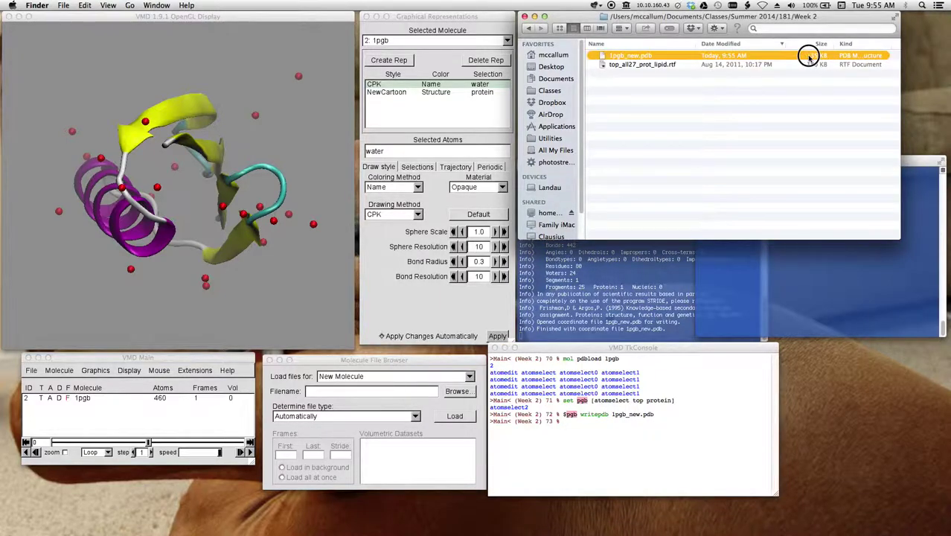
left_click(680, 443)
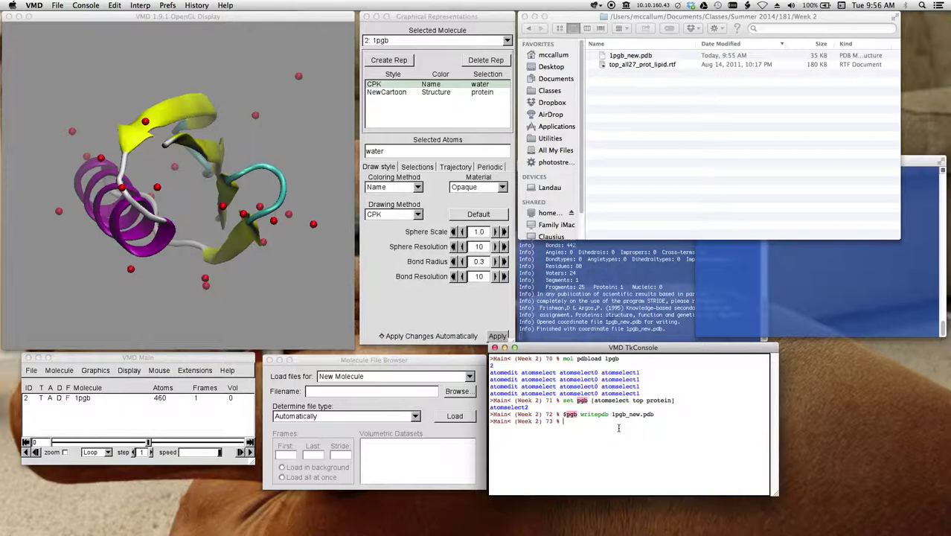
Step: Load the psfgen package with 'package require psfgen'
type("package re")
key("Tab")
type("qui")
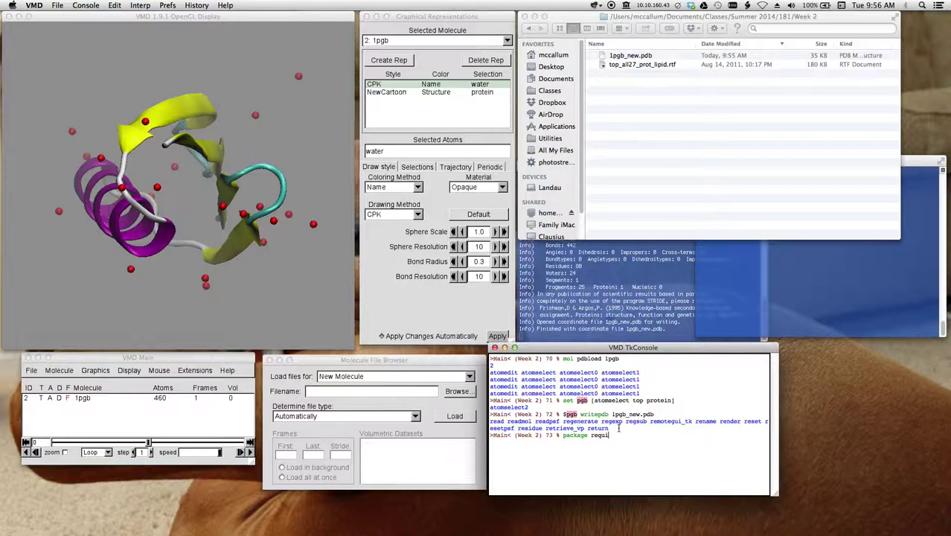
type("re pd")
key("BackSpace")
type("sfgen")
key("Return")
Step: Read the CHARMM topology file top_all27_prot_lipid.rtf
left_click(583, 449)
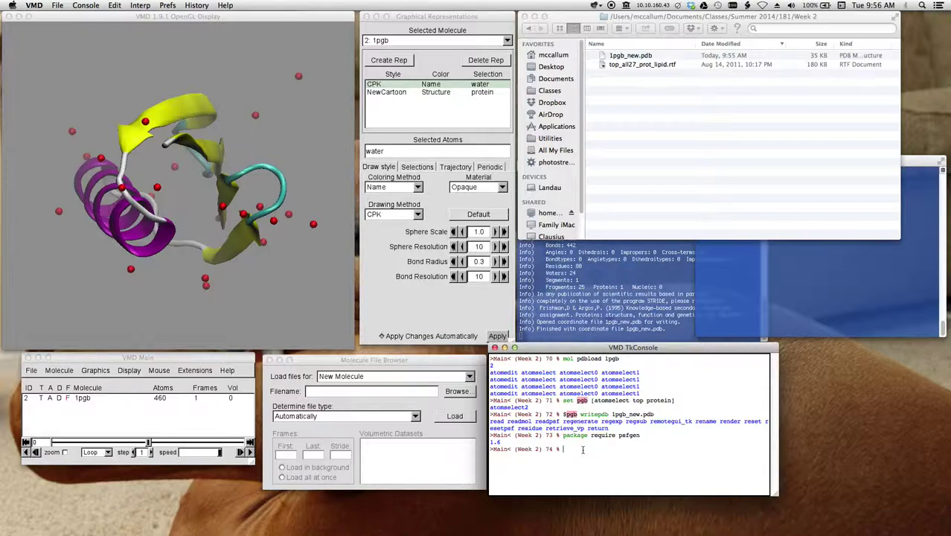
type("topoo")
key("BackSpace")
type("logy top")
key("Tab")
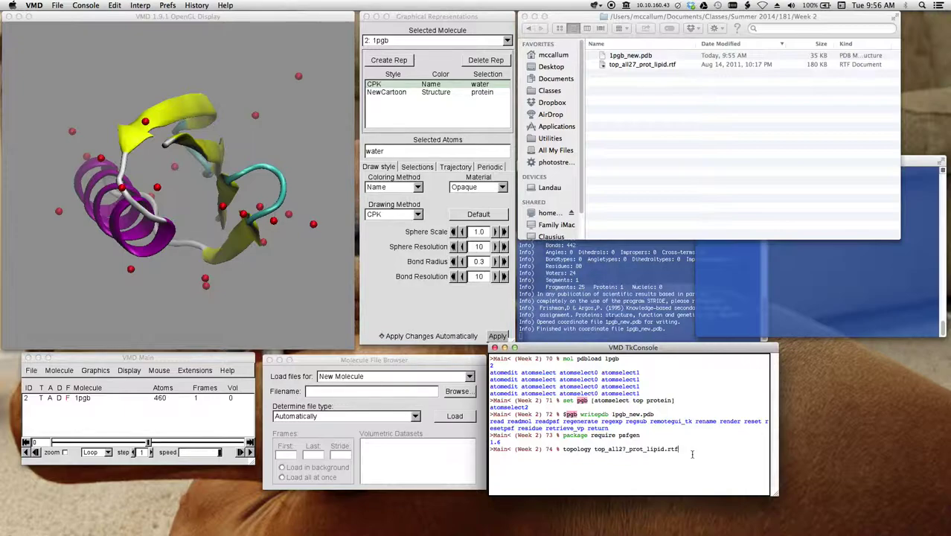
key("Return")
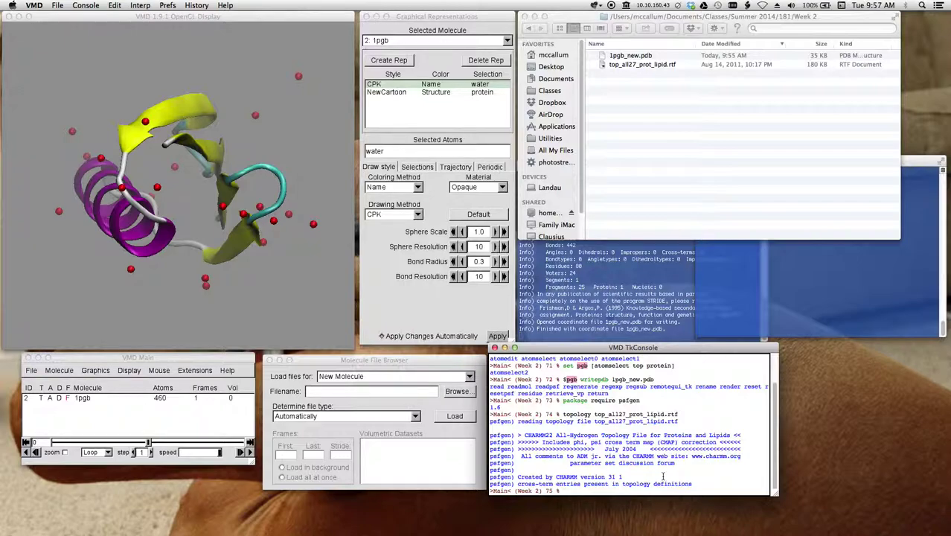
Step: Run 'pdbalias atom ILE CD1 CD', then clear the console
type("pdbalias atom ILE CD1 CD")
key("Return")
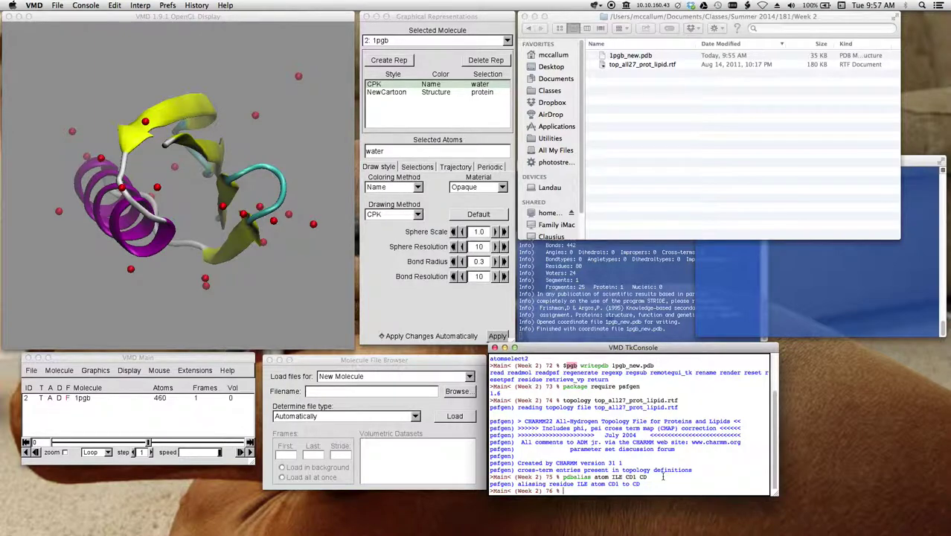
type("clear")
key("Return")
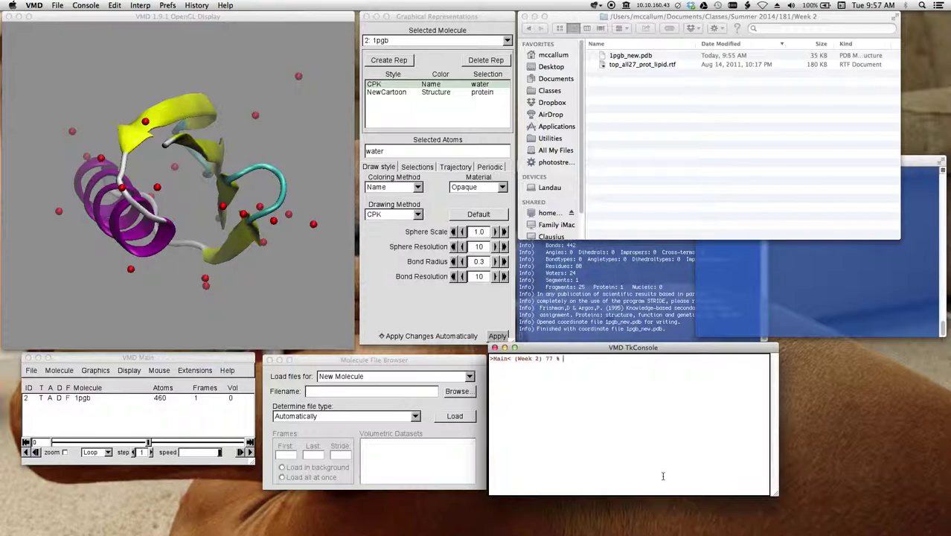
Step: Run a 'segment main' block reading 'pdb 1pgb_new.pdb', yielding 56 residues
type("segment ma")
type("in")
type("pdb")
type(" 1pgb")
type("_new")
type(".pdb")
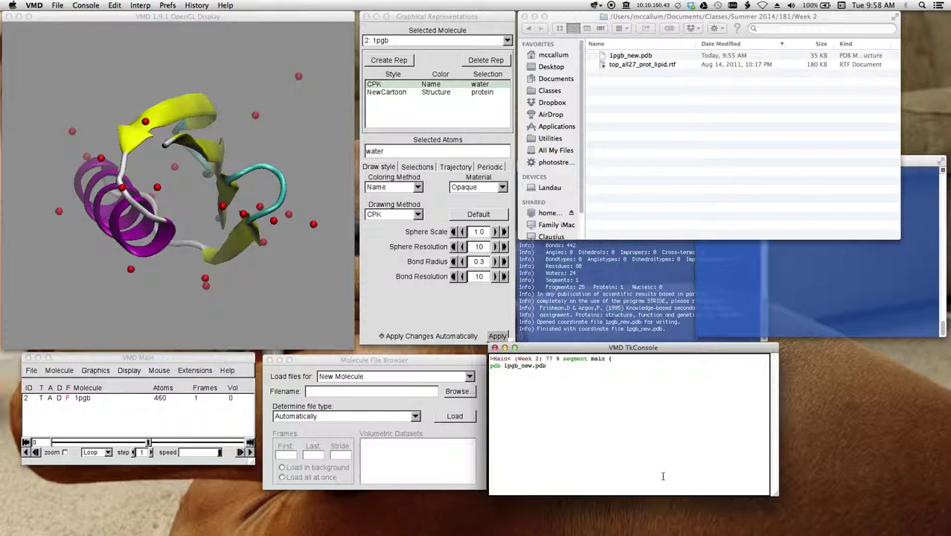
key("Return")
type("}")
key("Return")
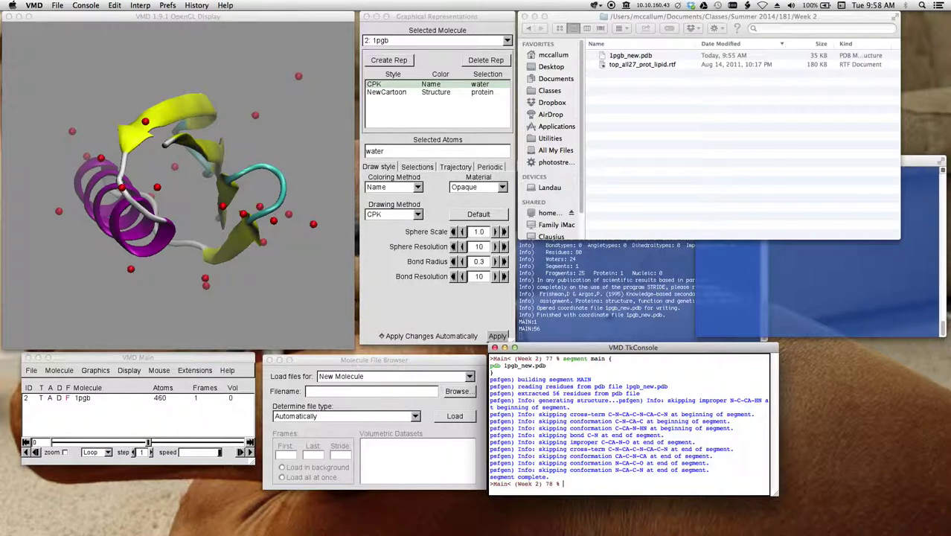
Step: Check the startup Terminal log, then type 'coordpdb 1pgb_new.pdb main' at the console
left_click(595, 331)
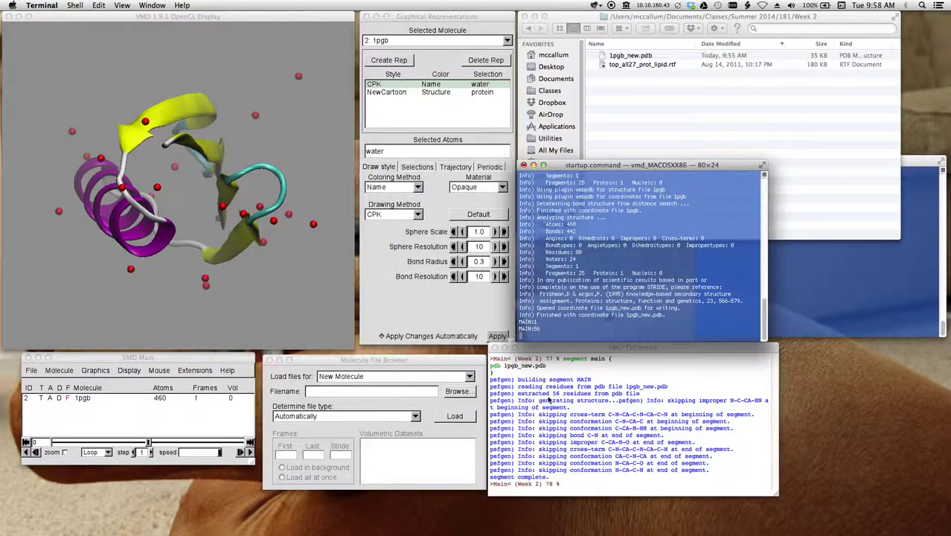
left_click(564, 401)
left_click(586, 334)
left_click(571, 483)
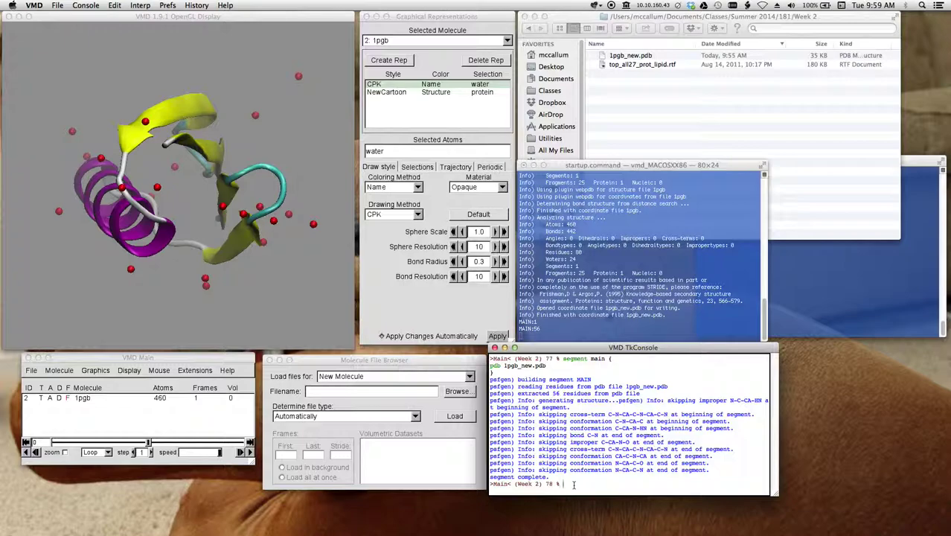
type("oordpdb 1pgb_new.pdb main")
Step: Read 1pgb_new.pdb coordinates into MAIN, then run guesscoord to place 421 missing atoms
left_click_drag(595, 485, 637, 485)
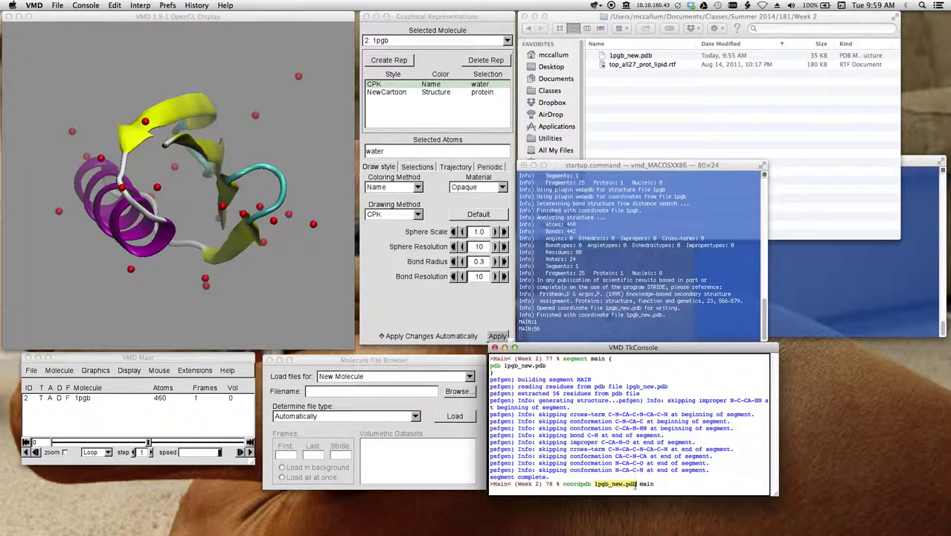
left_click(637, 485)
key("Return")
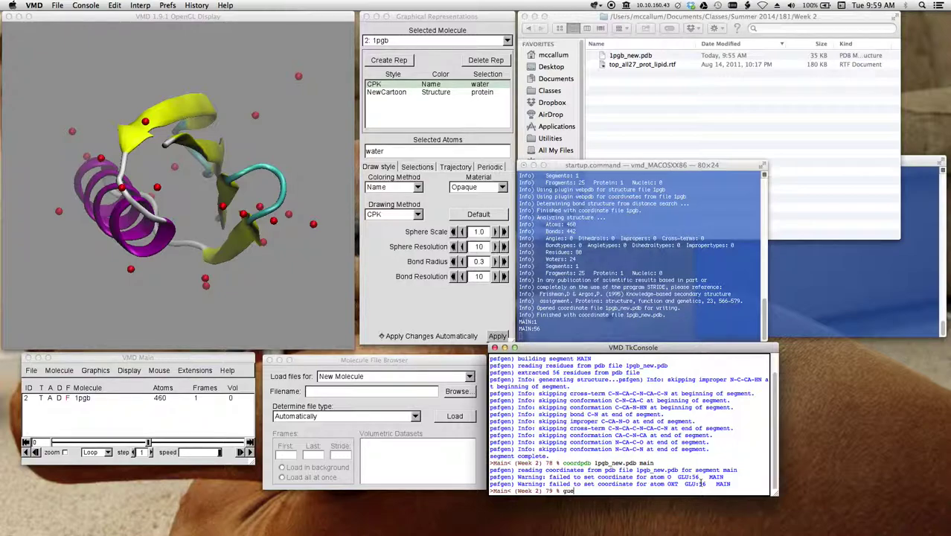
type("sscoord")
key("Return")
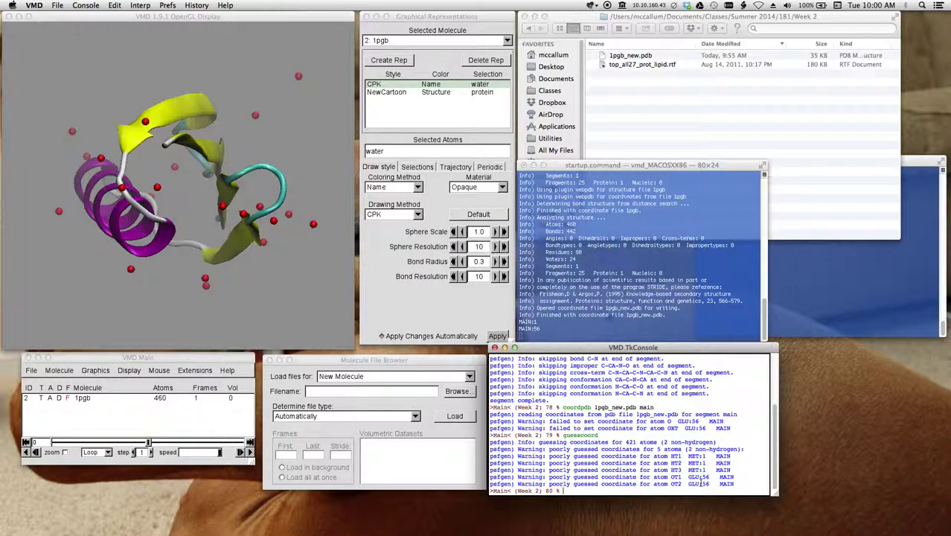
Step: Write the structure out as 1pgb_fixed.pdb, then as 1pgb_fixed.psf via an edited writepsf command
type("itepdb 1pgb_fixed.pdb")
key("Return")
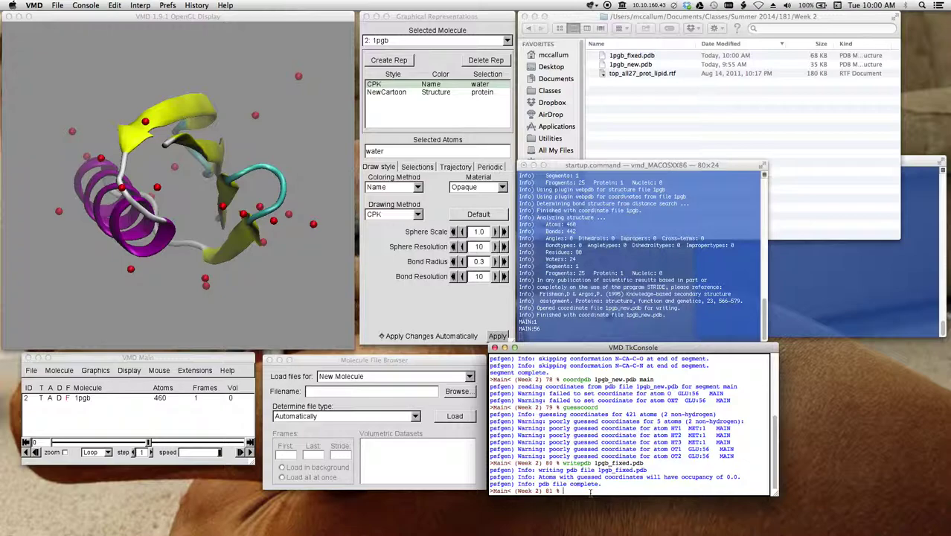
key("Up")
key("BackSpace")
key("BackSpace")
type("sf")
left_click(590, 491)
key("BackSpace")
key("BackSpace")
type("sf")
key("Return")
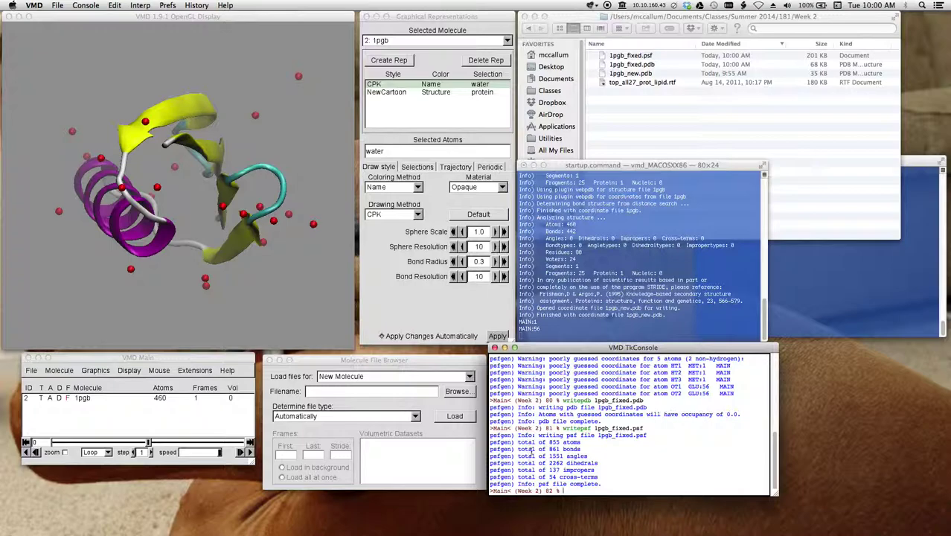
Step: Check the Week 2 folder for the saved files and return to the VMD console
left_click(693, 90)
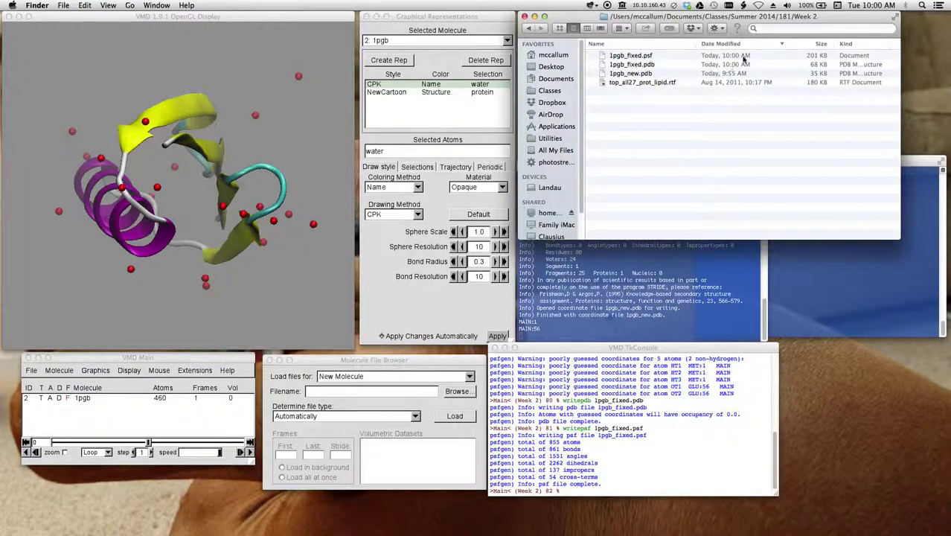
left_click(671, 475)
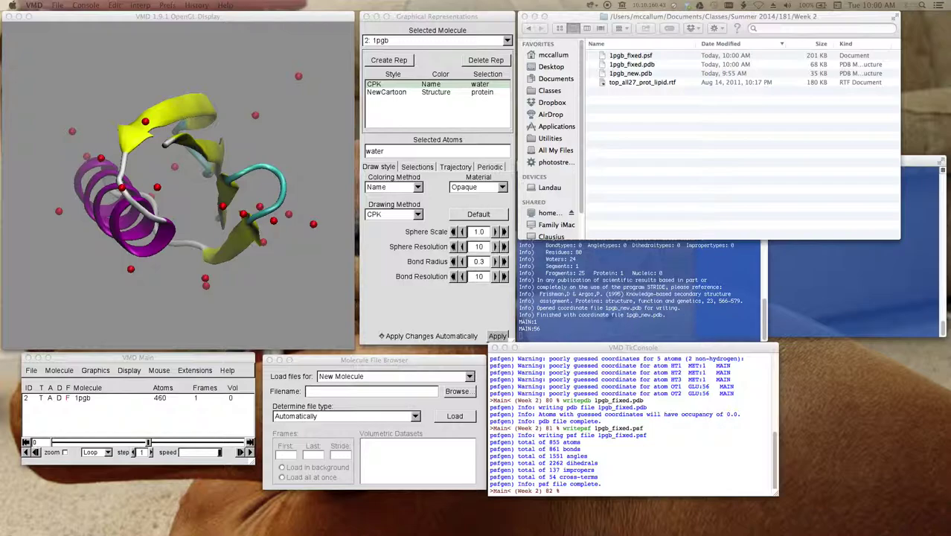
left_click(260, 290)
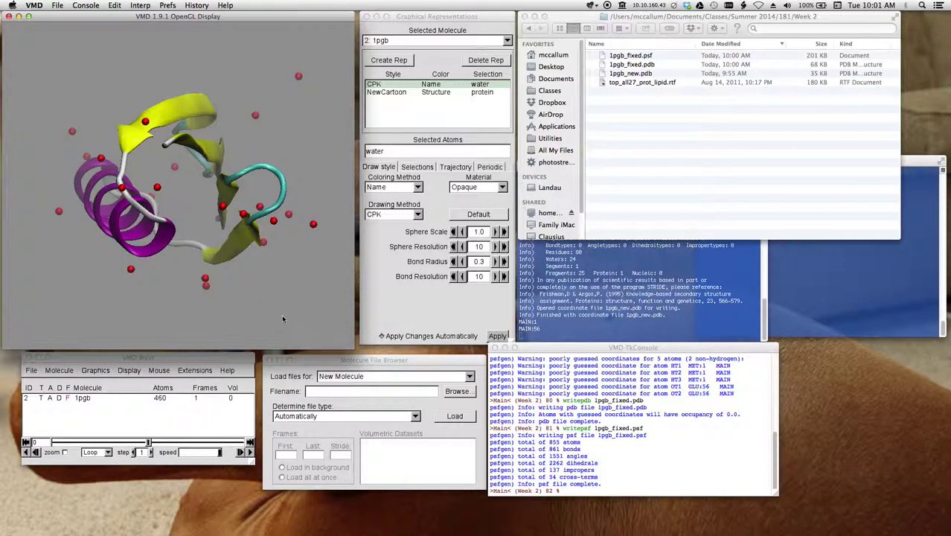
left_click(641, 486)
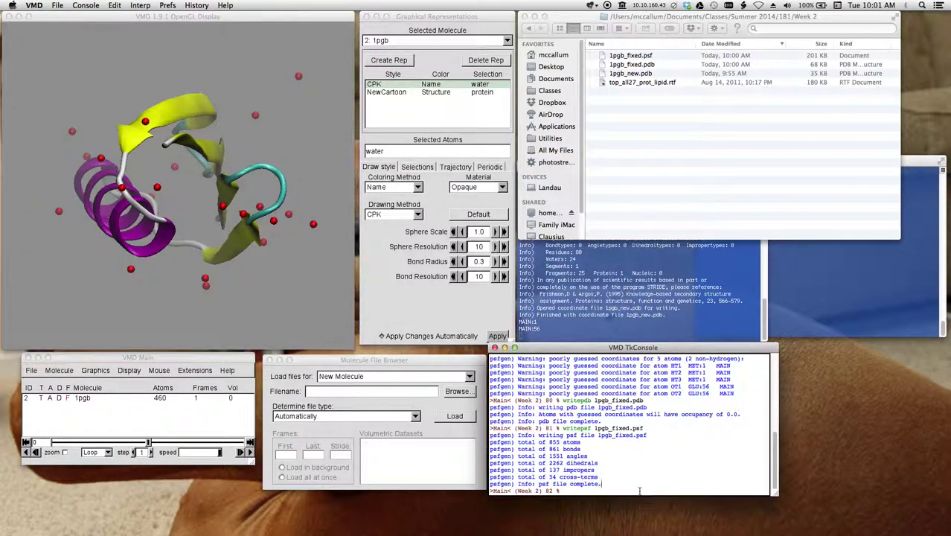
left_click(625, 491)
Step: Load 1pgb_fixed.psf with 1pgb_fixed.pdb as a new molecule using mol load
type("mol load psf 1pgb_fixed.psf pdb 1")
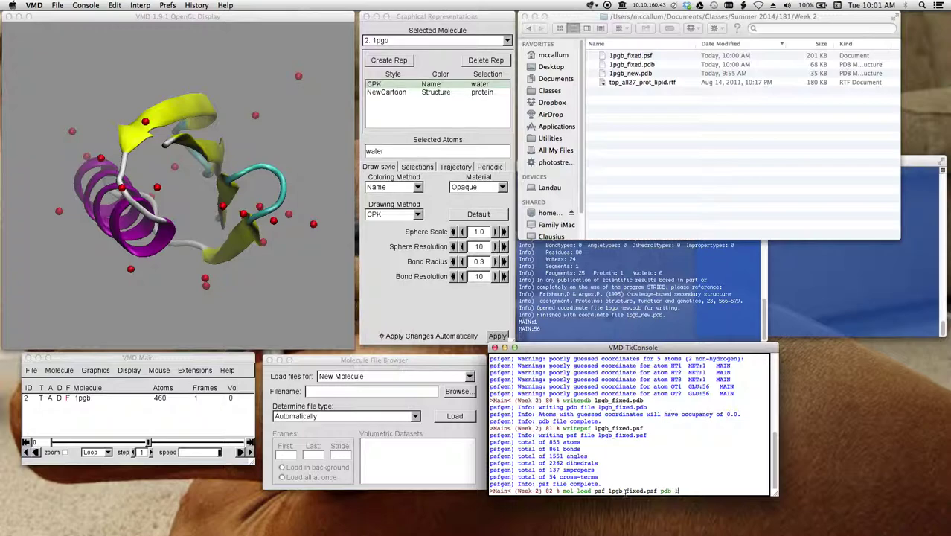
type("pgb_fixed.pdb")
key("Return")
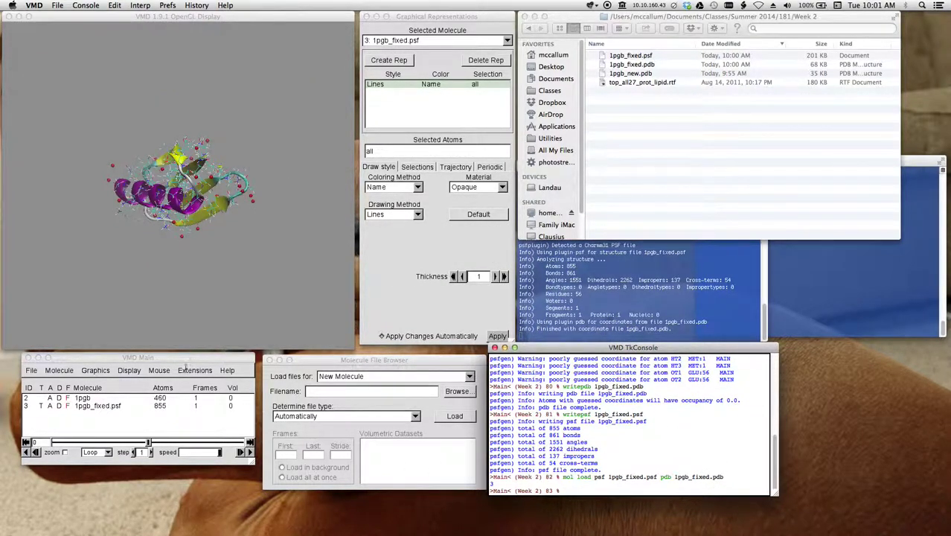
left_click(186, 366)
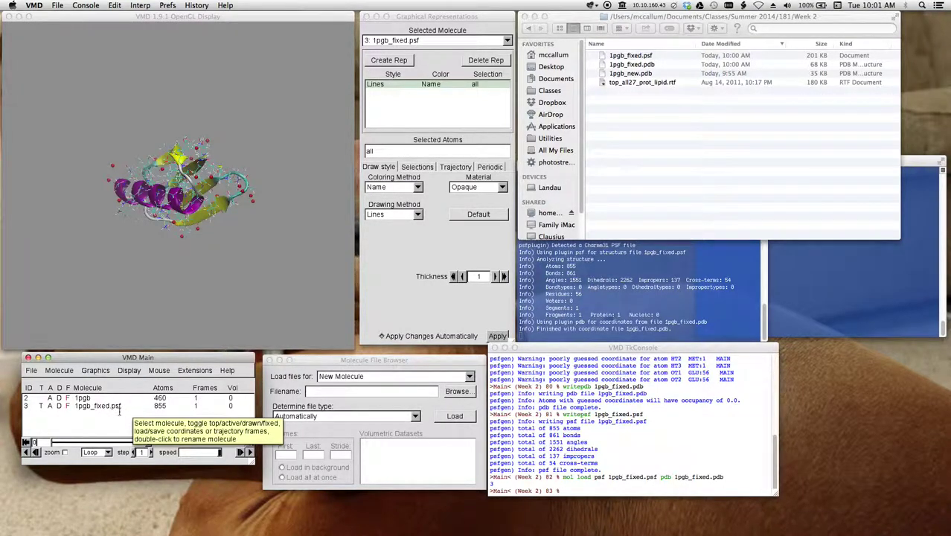
Step: Zoom in and rotate the superimposed structures, then hide the original 1pgb
left_click(225, 307)
scroll(225, 307, "up", 5)
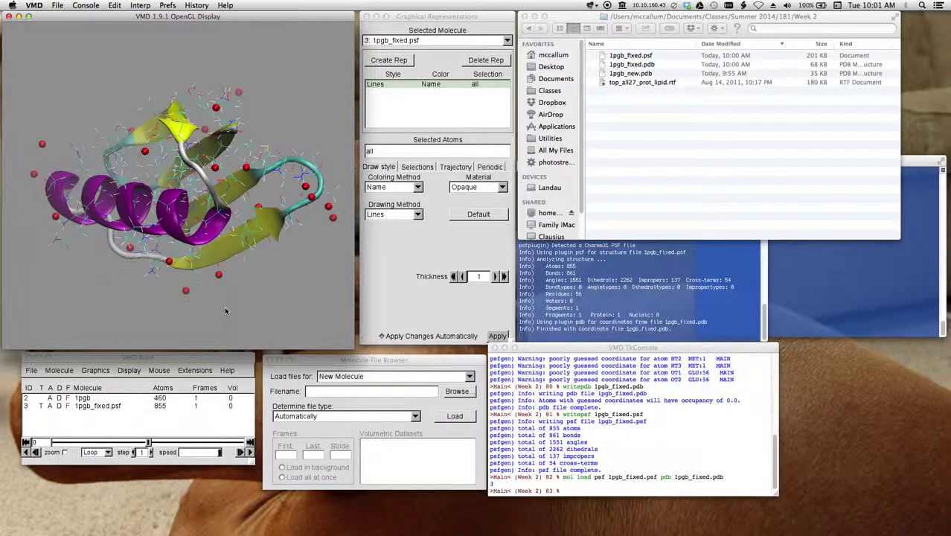
left_click_drag(225, 311, 236, 302)
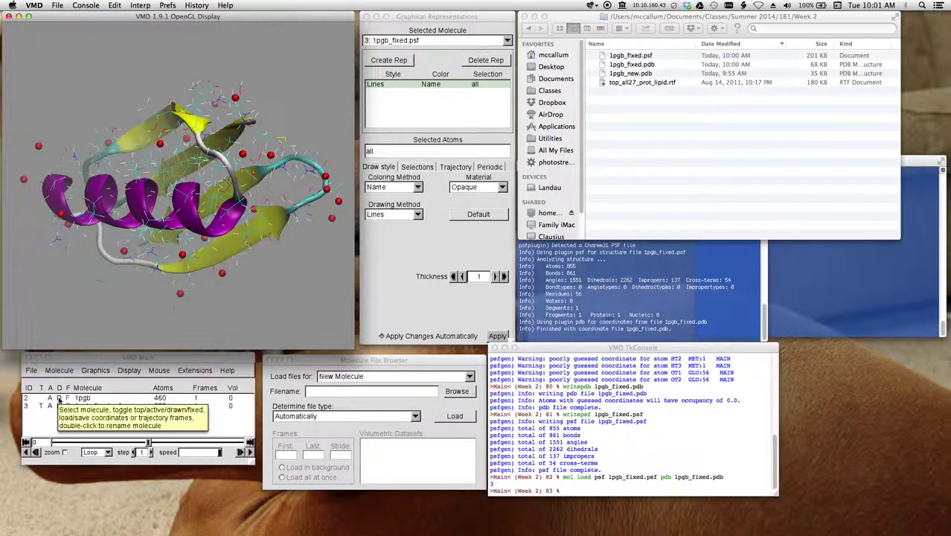
left_click(59, 400)
Step: Add a second representation to 1pgb_fixed with the atom selection 'water'
left_click_drag(172, 293, 164, 306)
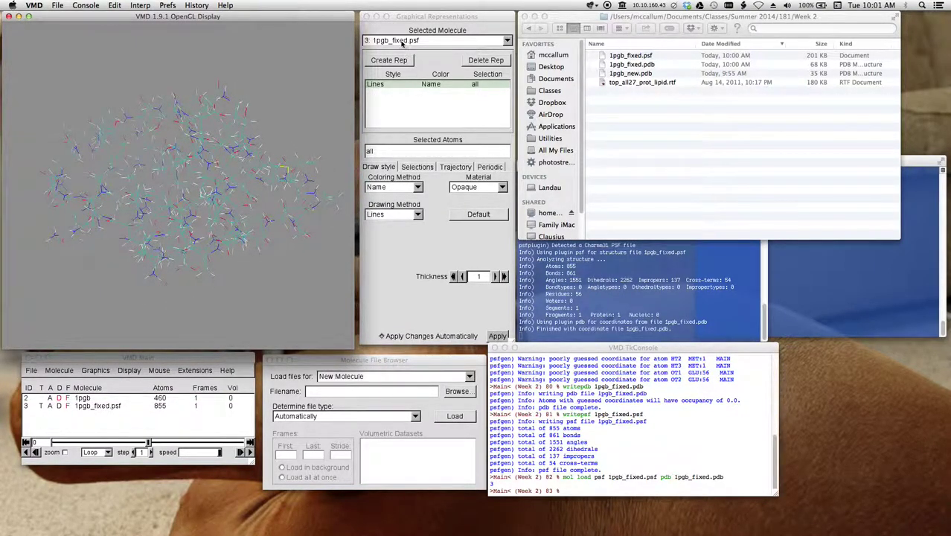
left_click(421, 22)
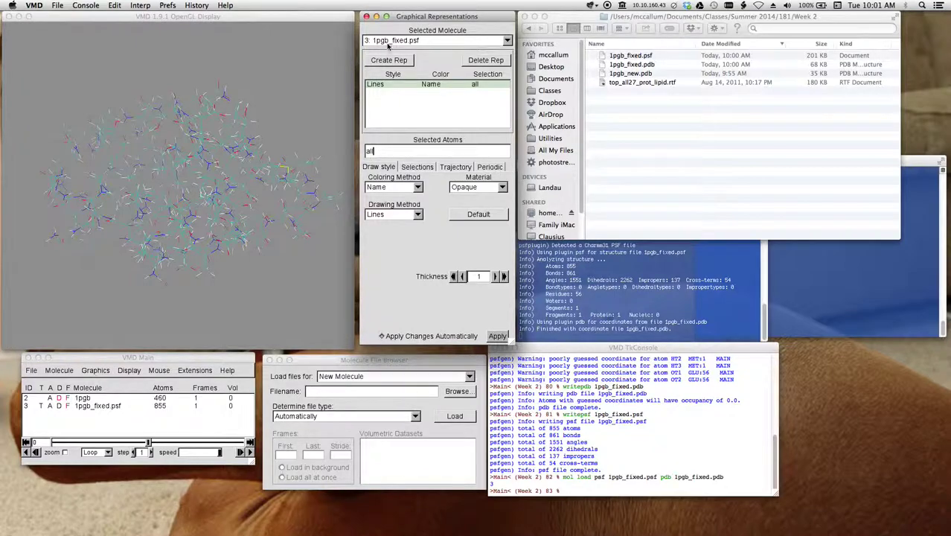
left_click(426, 41)
left_click(427, 42)
left_click(387, 62)
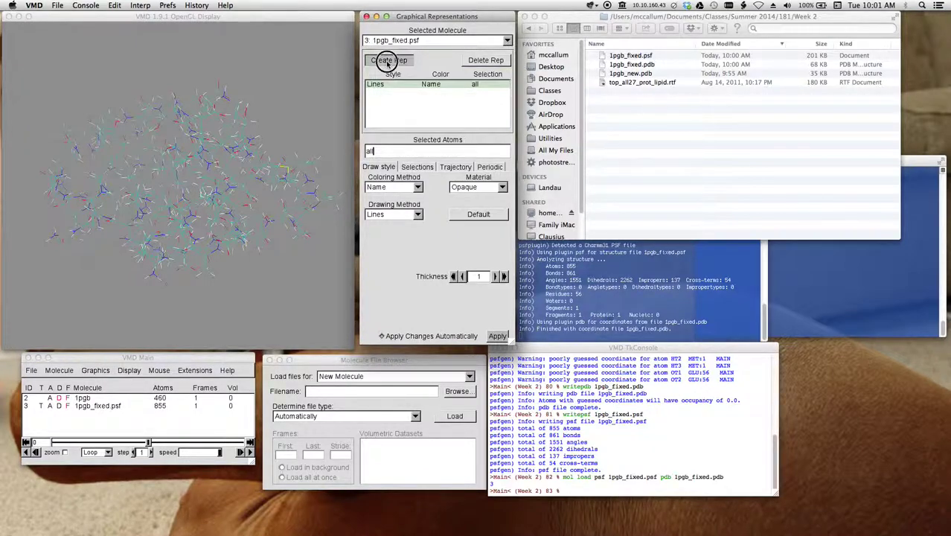
double_click(379, 151)
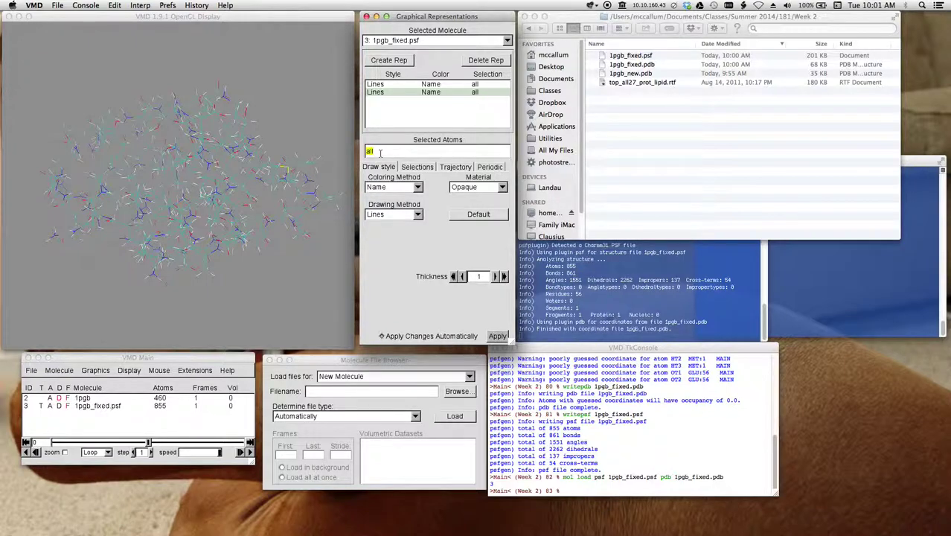
type("water")
key("Return")
Step: Switch the all-atoms representation's drawing method to VDW spheres
left_click(406, 86)
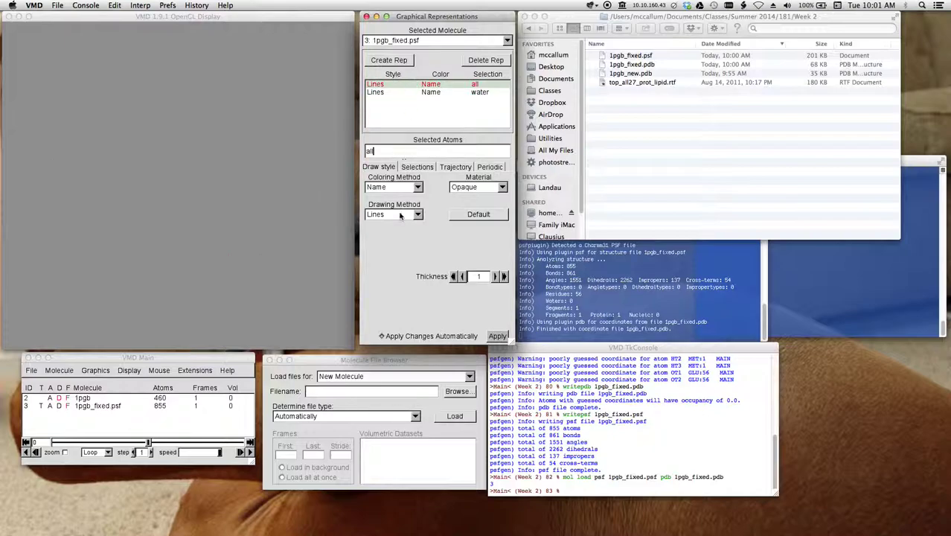
left_click(418, 215)
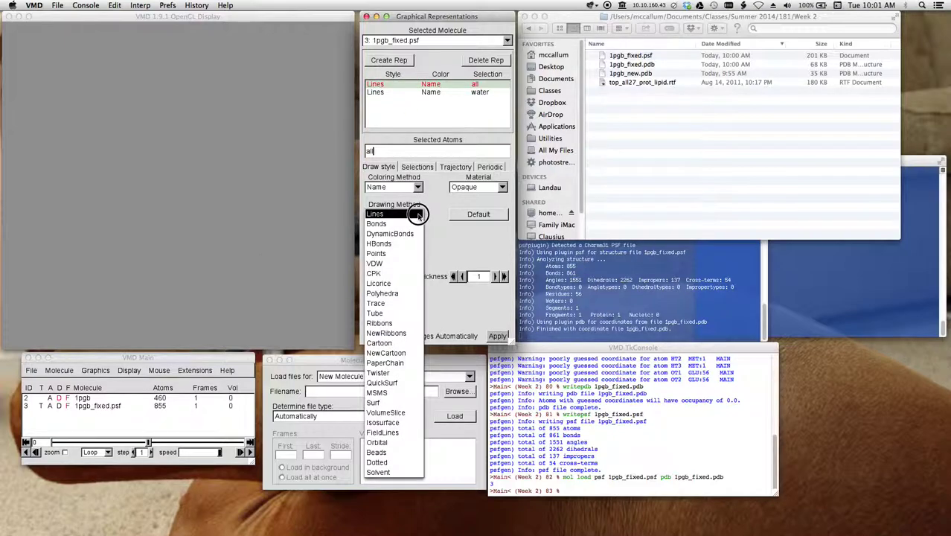
left_click(415, 260)
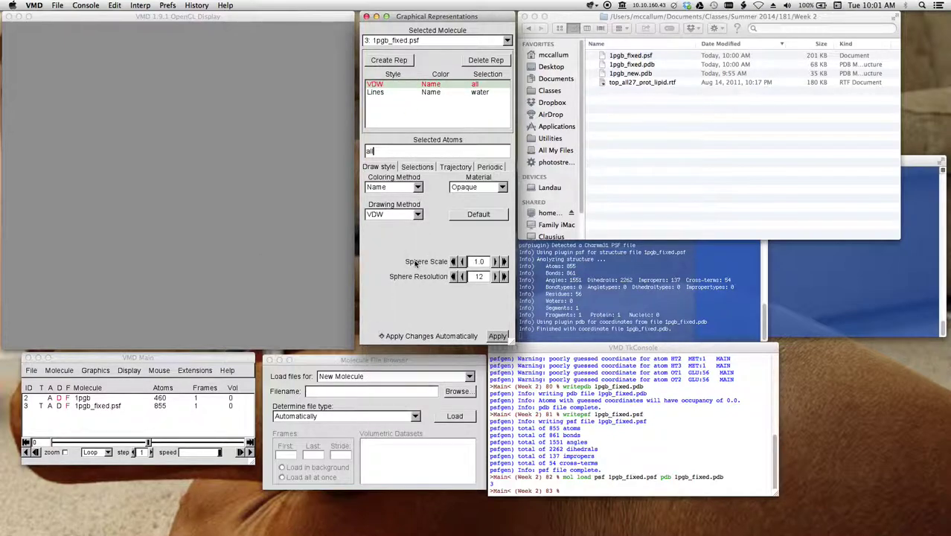
left_click(275, 242)
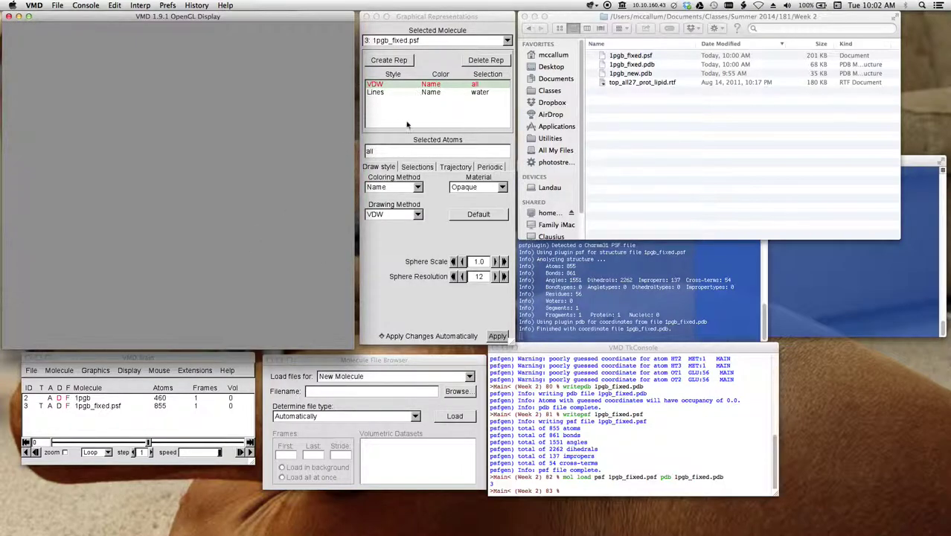
Step: Delete the water Lines representation, leaving only the VDW one
left_click(391, 152)
double_click(392, 152)
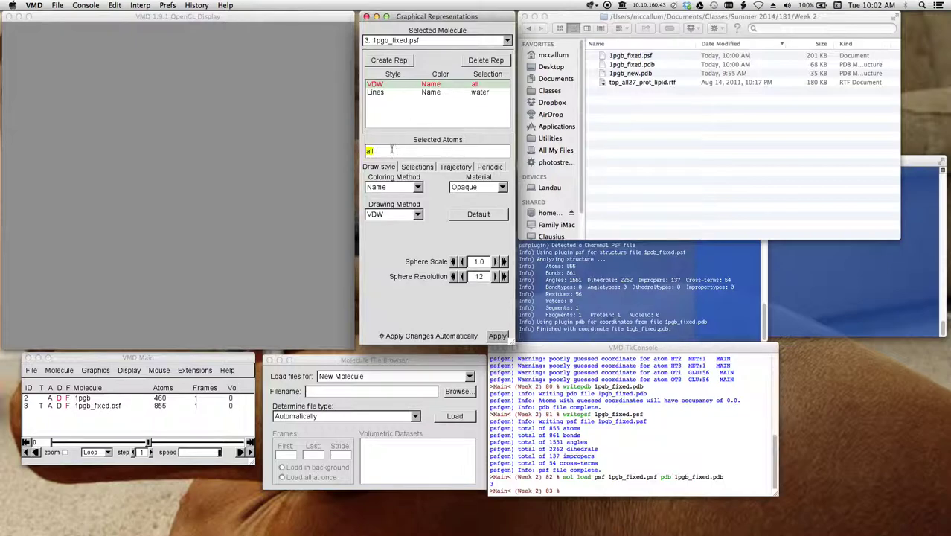
left_click(227, 238)
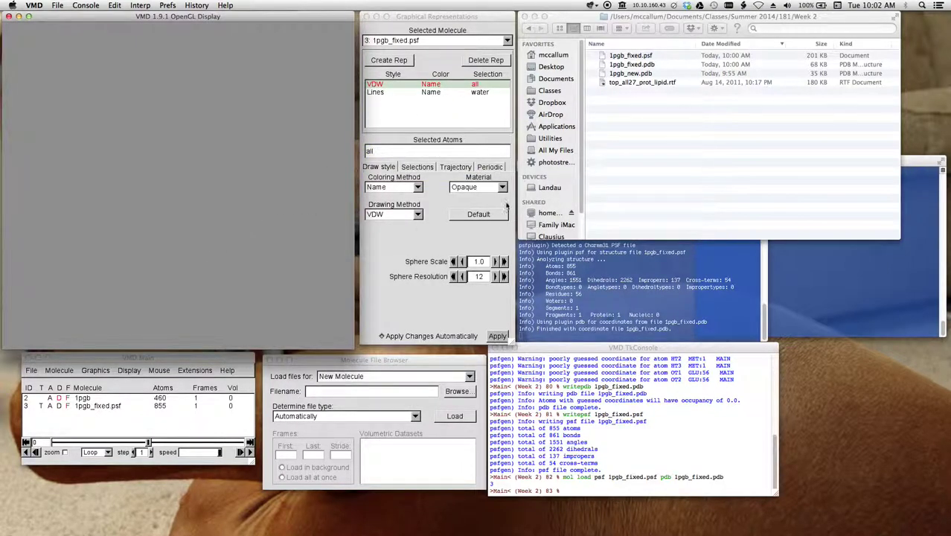
left_click(377, 92)
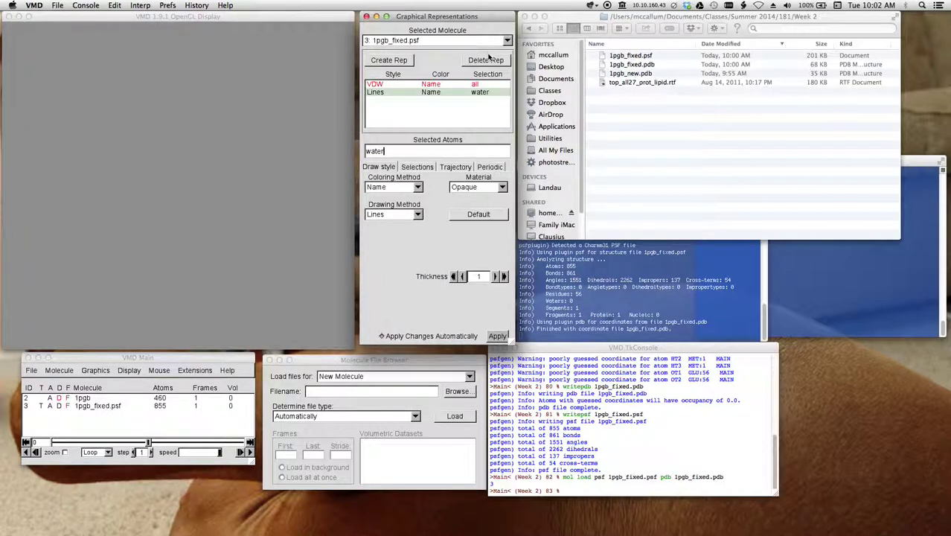
left_click(485, 60)
left_click(398, 87)
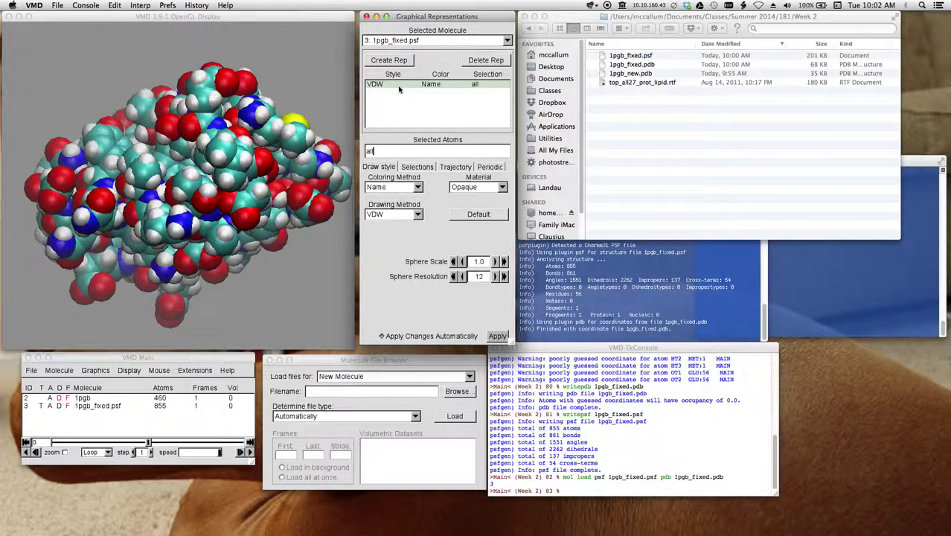
Step: Try CPK and NewCartoon drawing, settling on CPK ball-and-stick for all 1pgb_fixed atoms
left_click(419, 214)
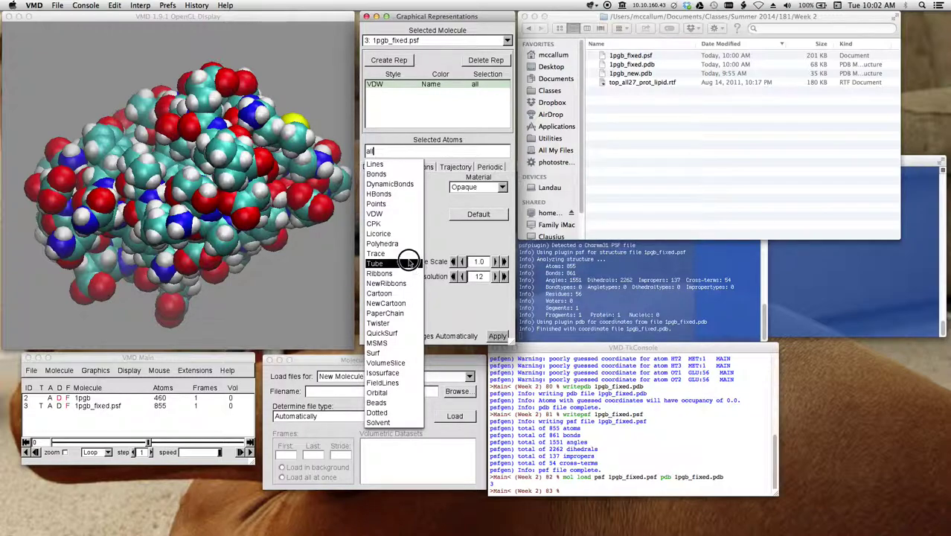
left_click(394, 224)
mouse_move(282, 258)
left_mouse_down()
mouse_move(270, 259)
mouse_move(266, 244)
mouse_move(64, 252)
mouse_move(414, 242)
left_mouse_up()
left_click(413, 214)
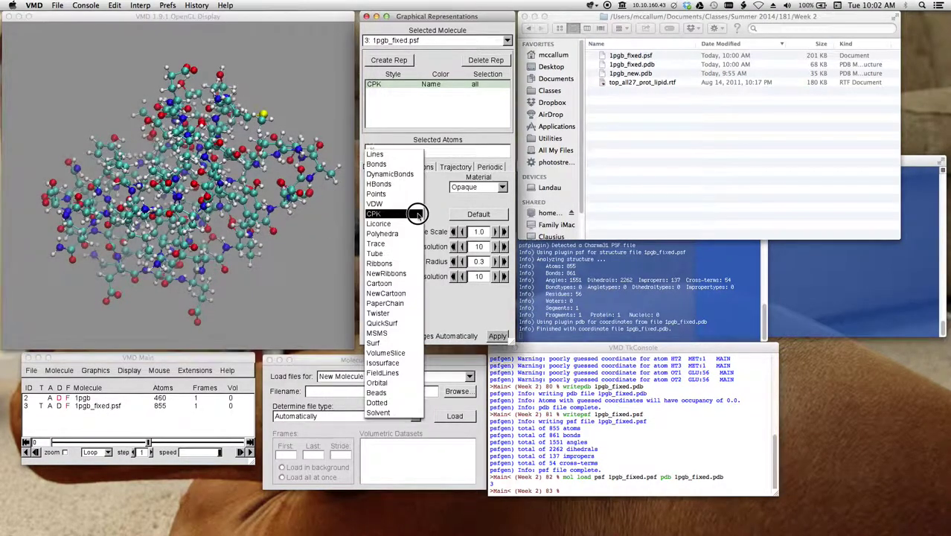
left_click(403, 287)
mouse_move(318, 276)
left_mouse_down()
mouse_move(293, 272)
mouse_move(317, 271)
left_mouse_up()
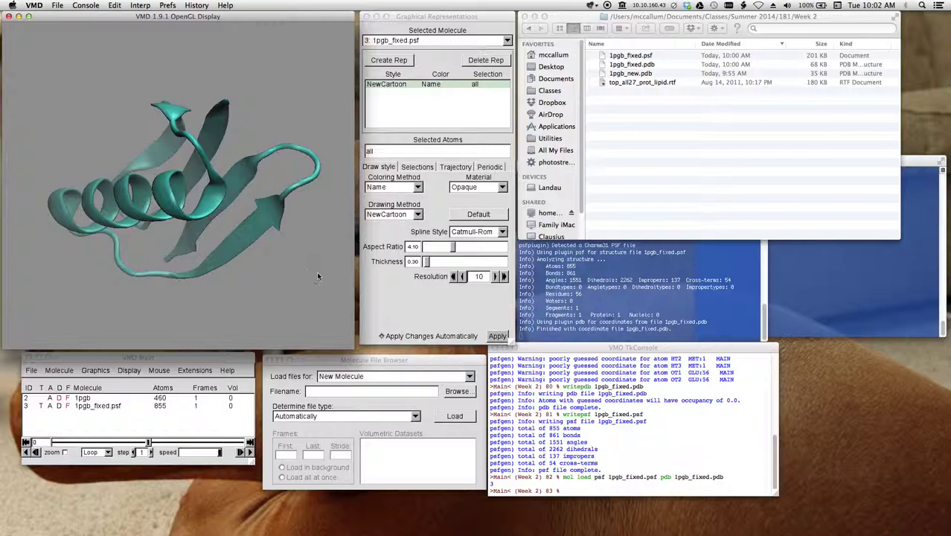
left_click(418, 214)
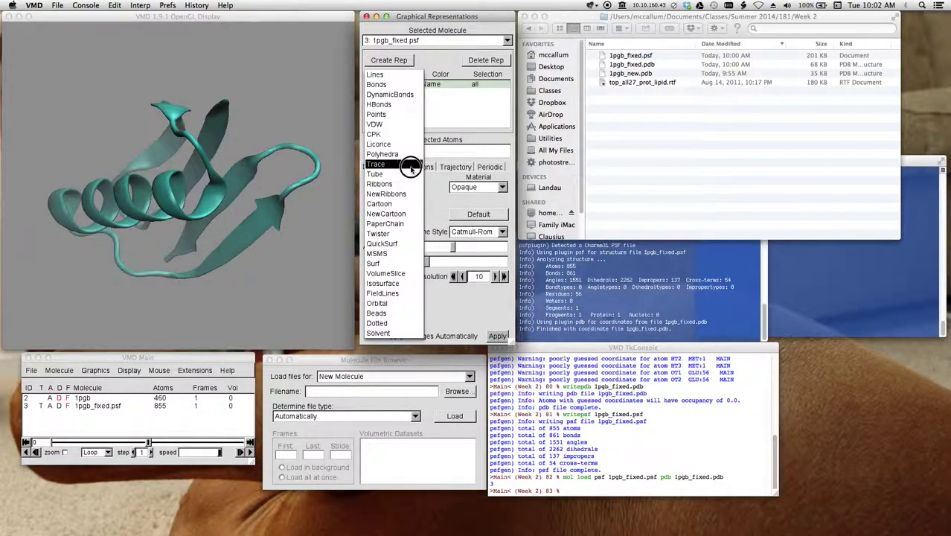
left_click(401, 137)
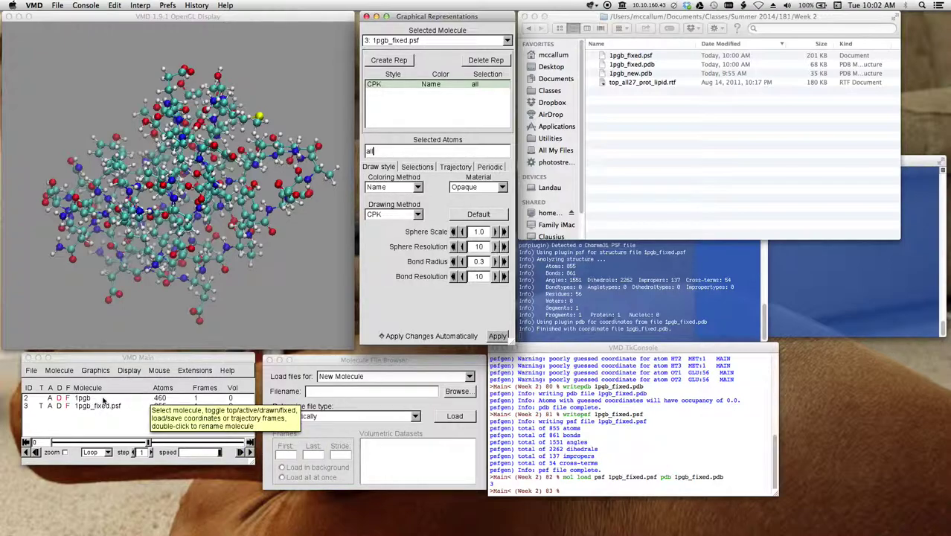
left_click(127, 429)
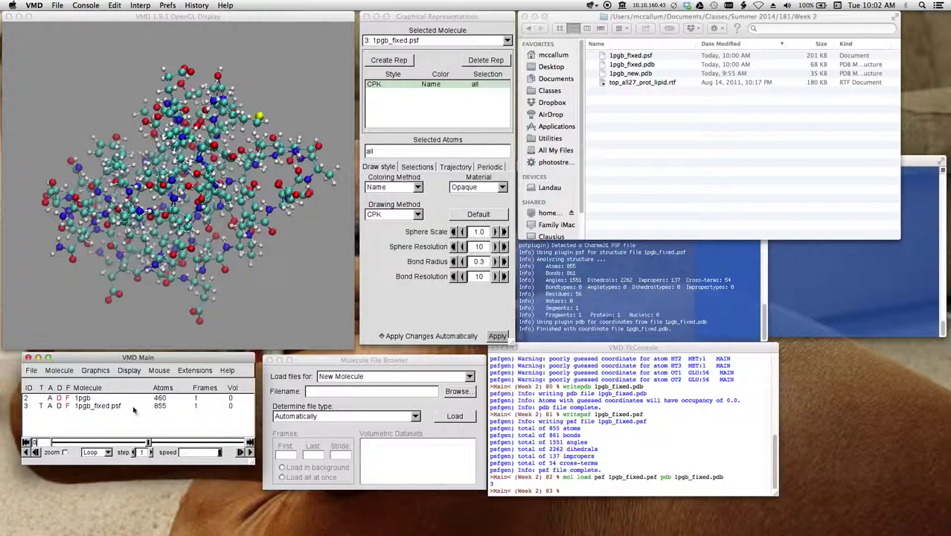
Step: Hide 1pgb_fixed, show the original 1pgb, and set the atom selection to protein
left_click(58, 406)
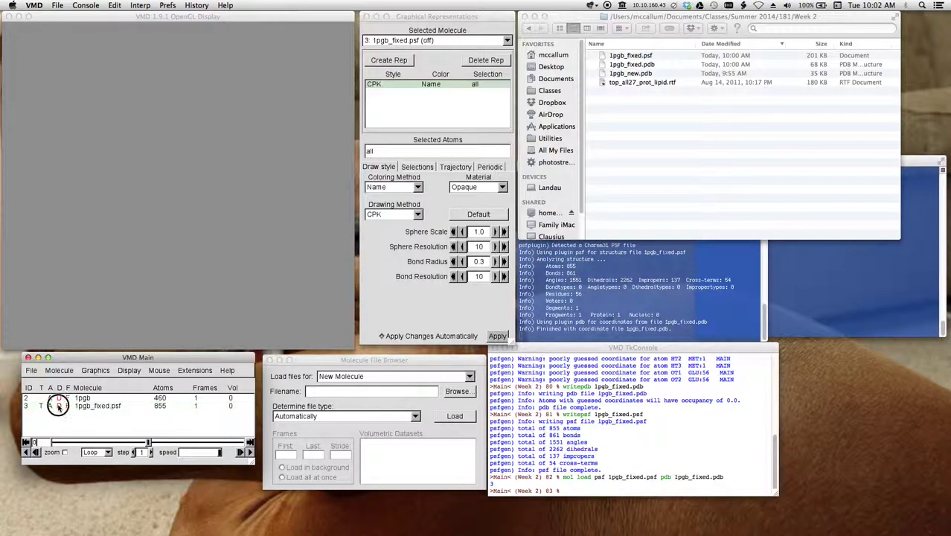
left_click(59, 399)
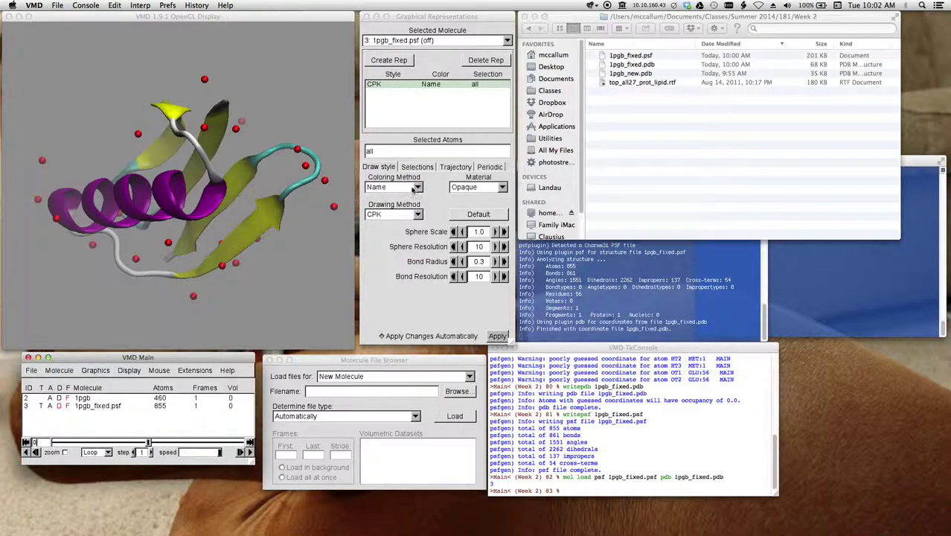
left_click(402, 147)
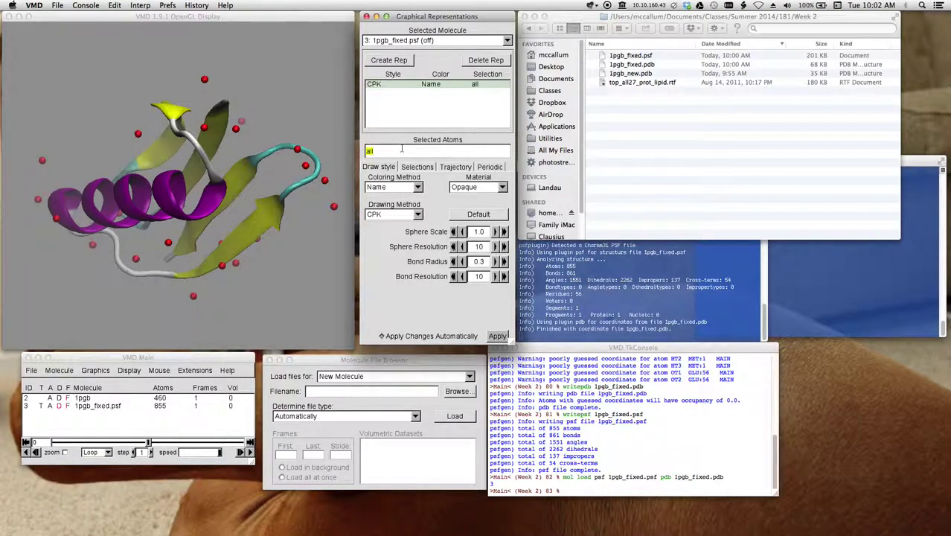
type("protein")
key("Return")
Step: Draw the original 1pgb's protein representation in CPK, coloured by Name
left_click(504, 40)
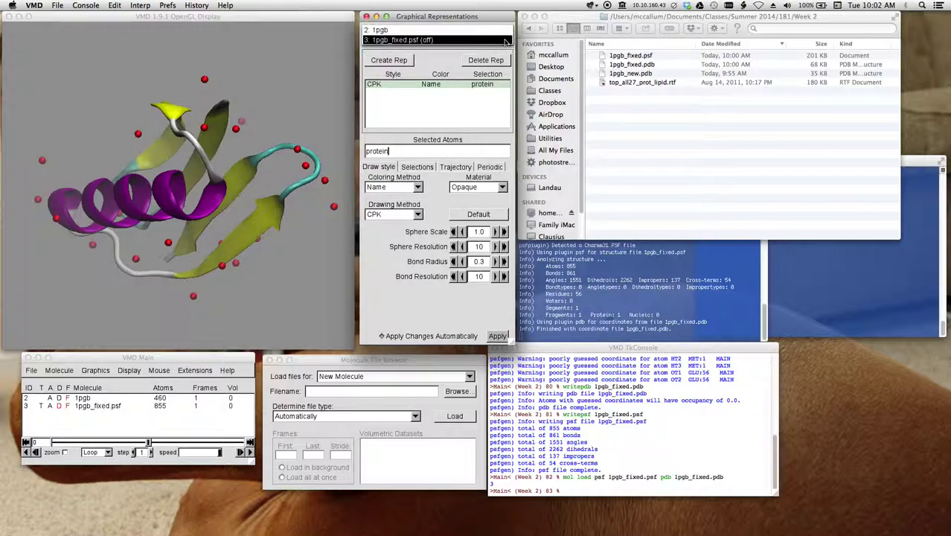
left_click(503, 32)
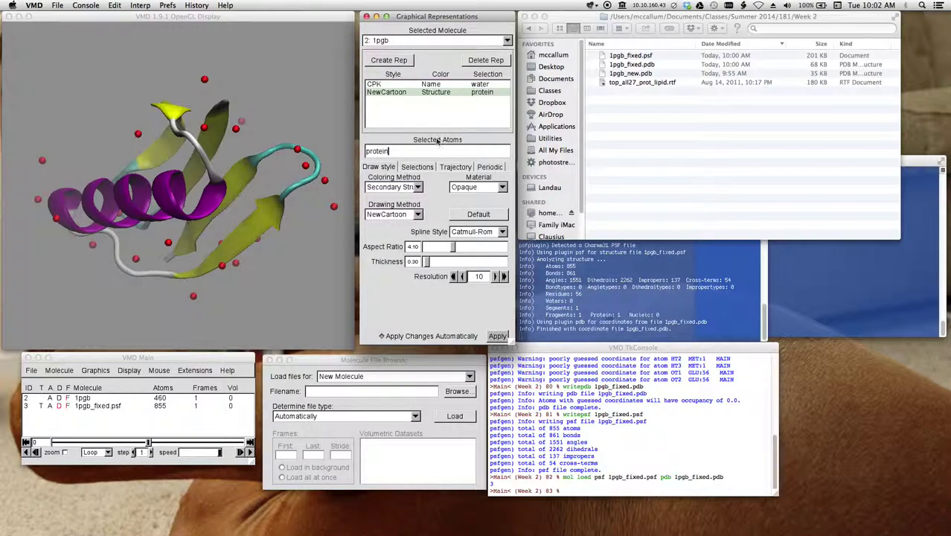
left_click(431, 85)
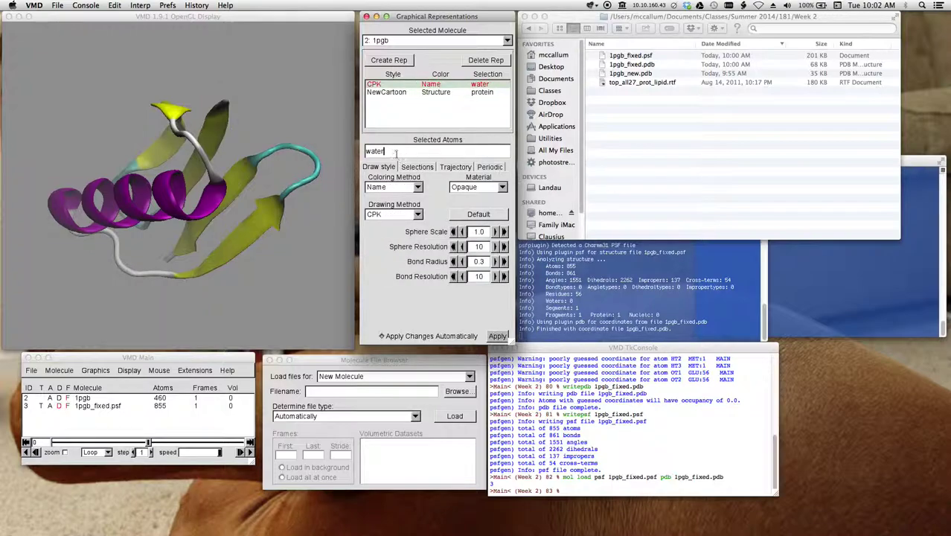
left_click(398, 93)
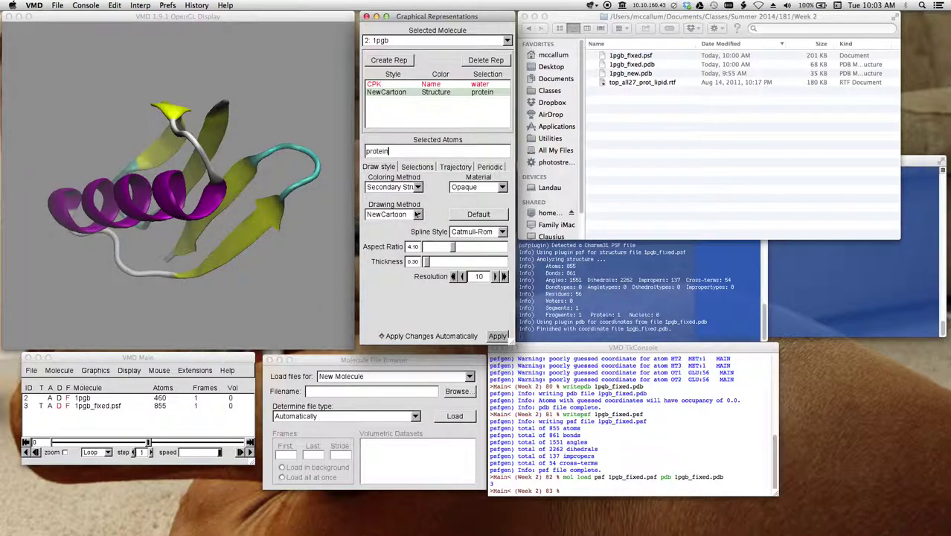
left_click(415, 213)
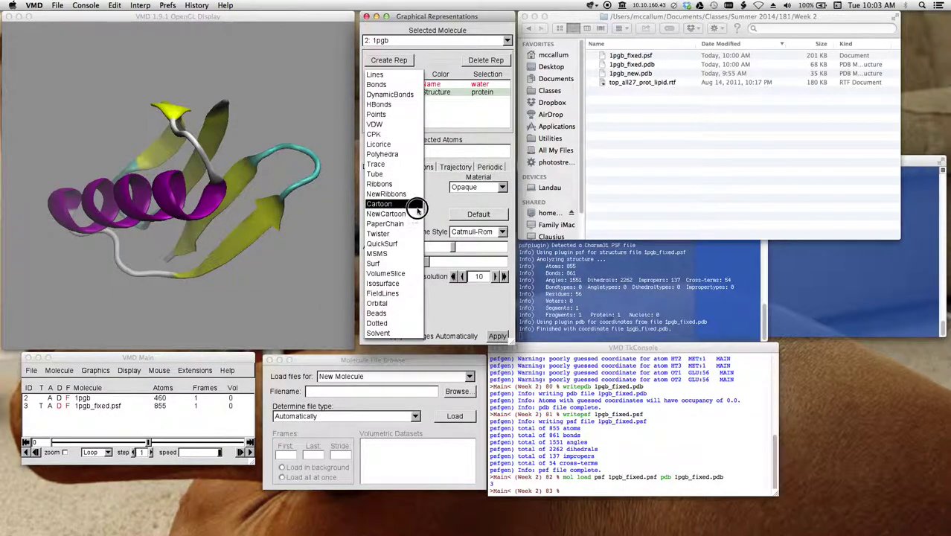
left_click(406, 134)
left_click_drag(297, 242, 343, 225)
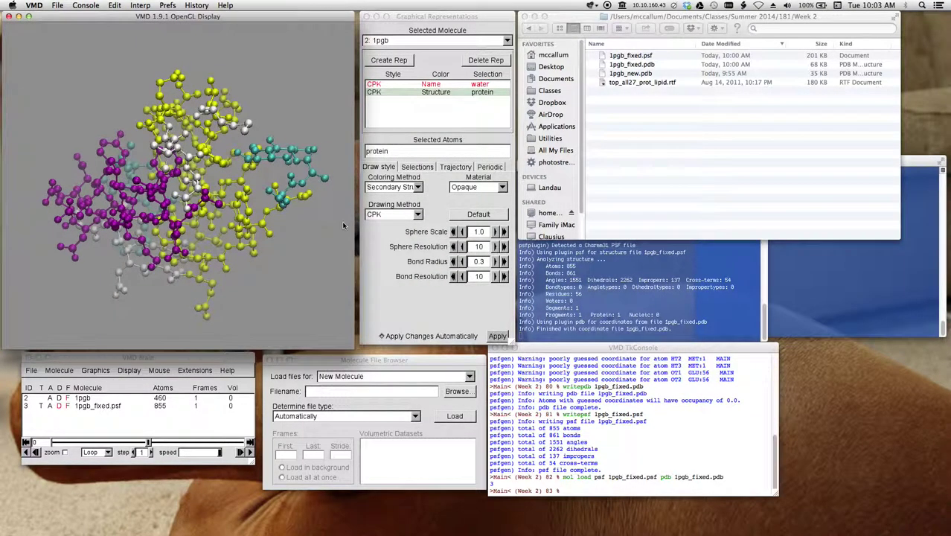
left_click(422, 189)
left_click(418, 91)
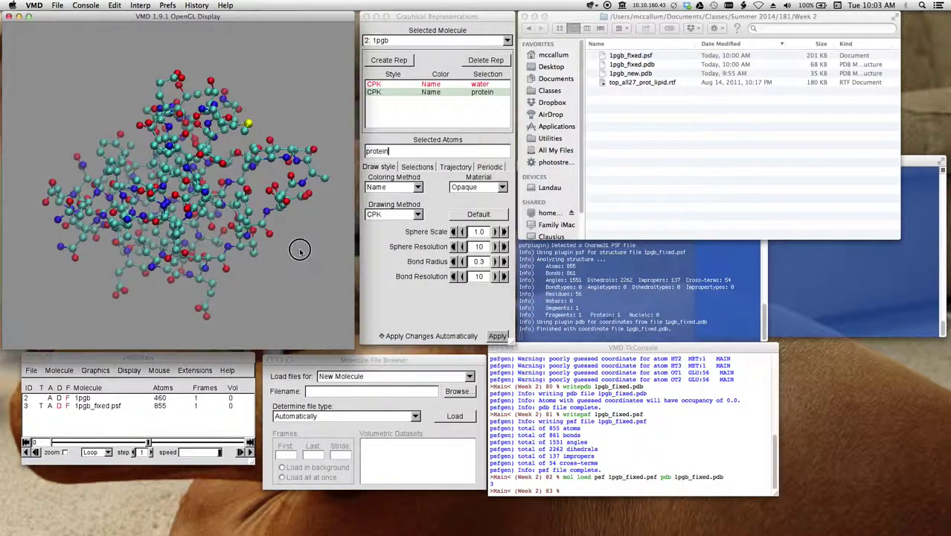
left_click_drag(300, 250, 305, 240)
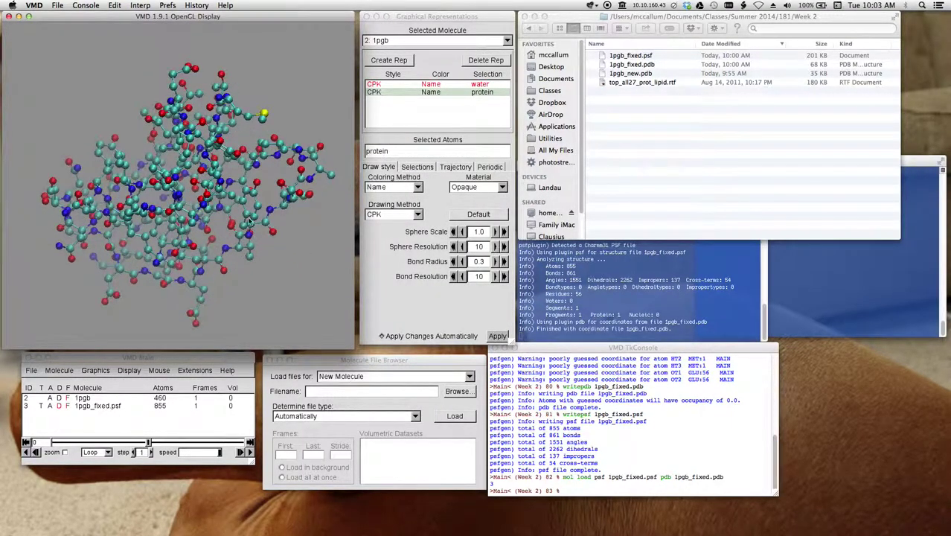
Step: Hide the original 1pgb, select 1pgb_fixed.psf for editing, and reset the view
left_click(59, 398)
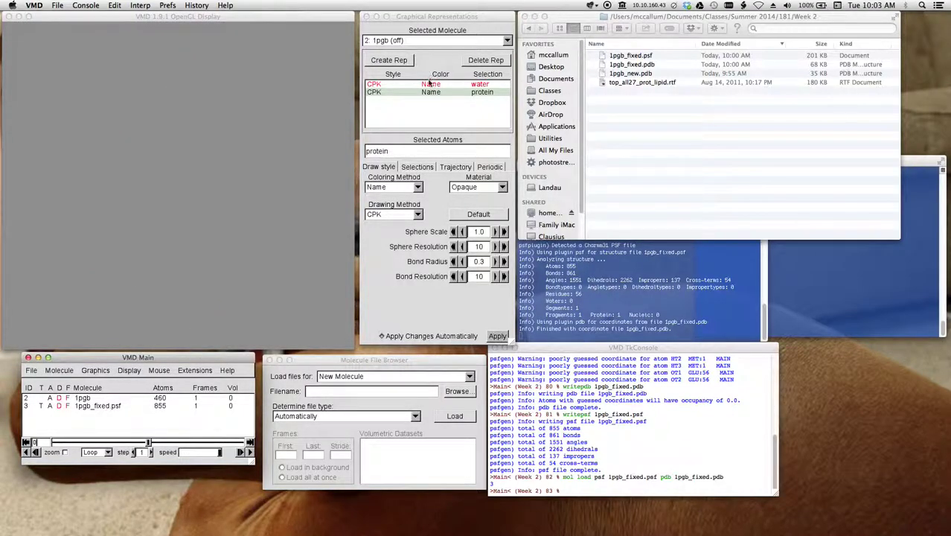
left_click(507, 41)
left_click(505, 49)
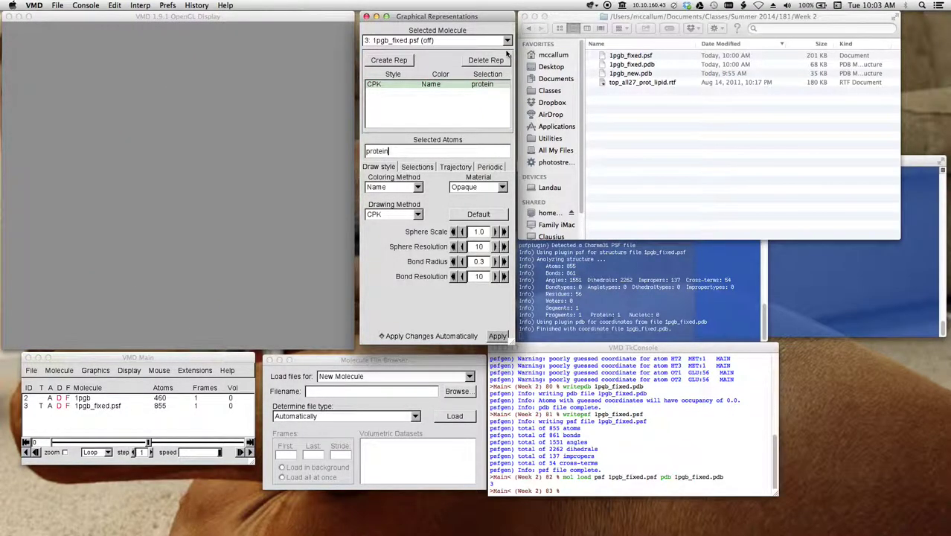
double_click(401, 152)
left_click(158, 370)
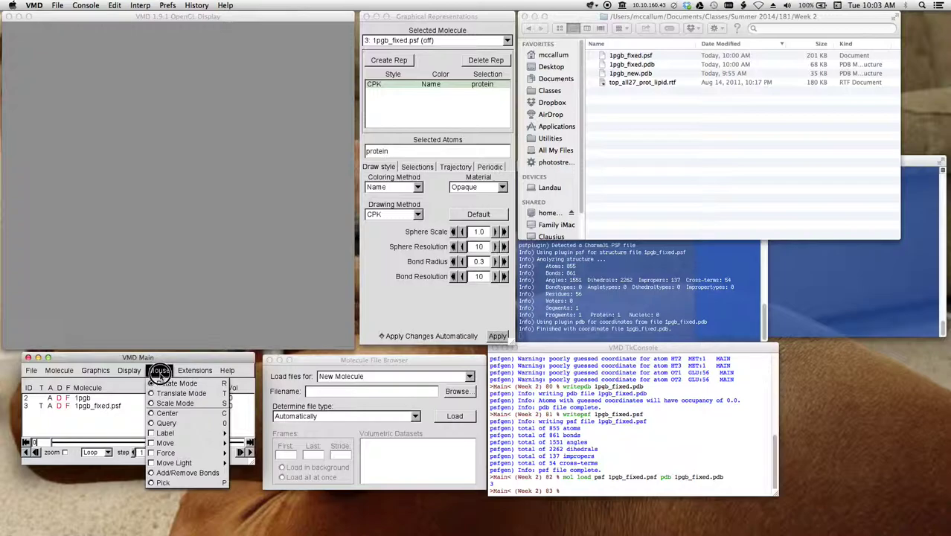
left_click(130, 371)
left_click(135, 170)
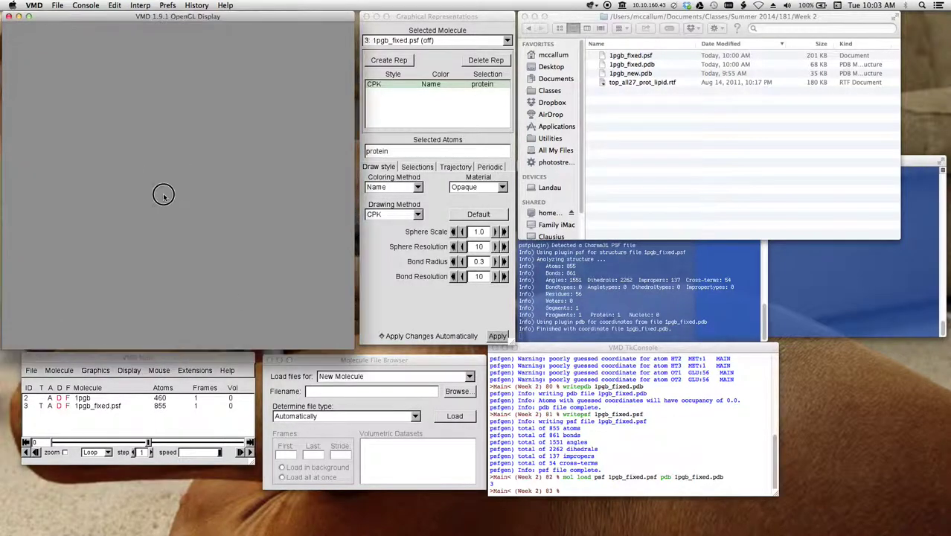
Step: Show 1pgb_fixed, then zoom in and rotate to inspect its CPK model
left_click(120, 422)
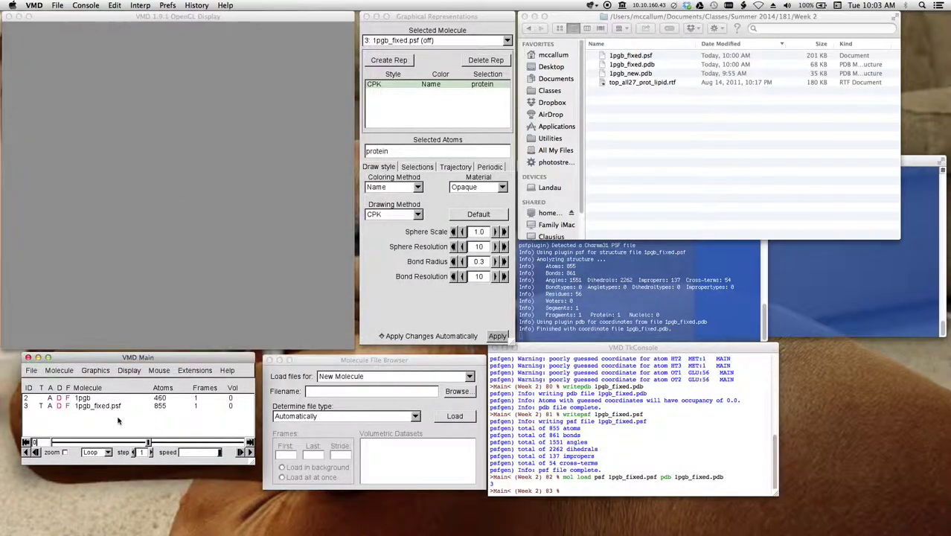
left_click(59, 405)
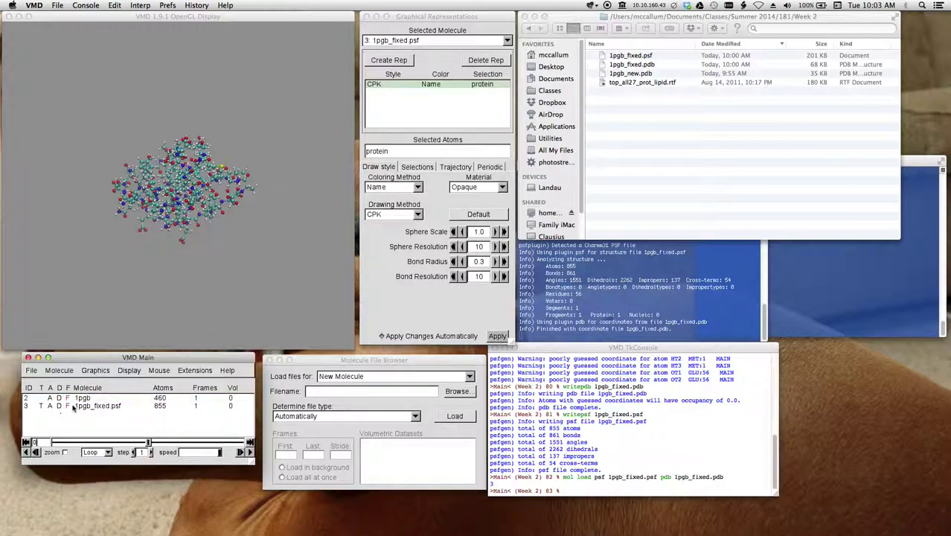
left_click(123, 307)
mouse_move(123, 307)
left_mouse_down()
mouse_move(132, 296)
mouse_move(120, 298)
mouse_move(125, 305)
left_mouse_up()
scroll(132, 295, "up", 5)
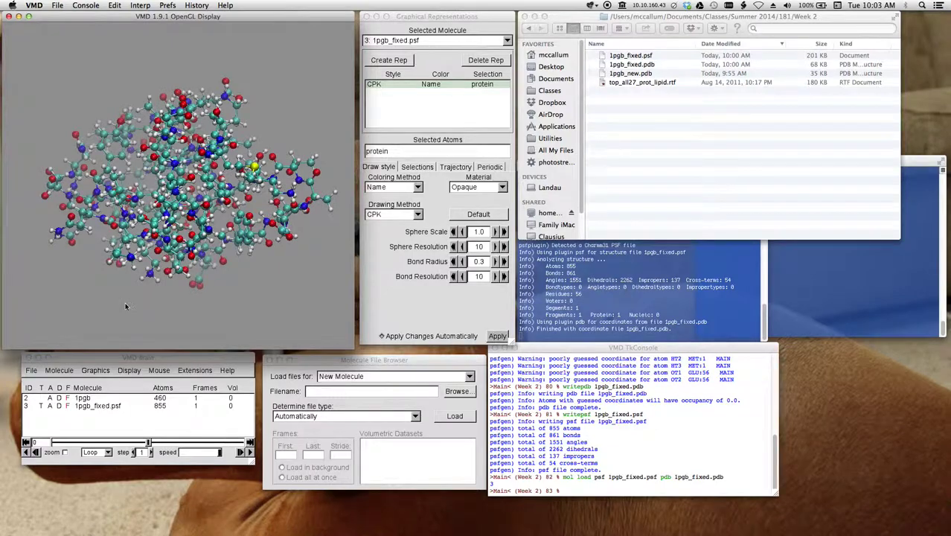
left_click_drag(235, 248, 278, 286)
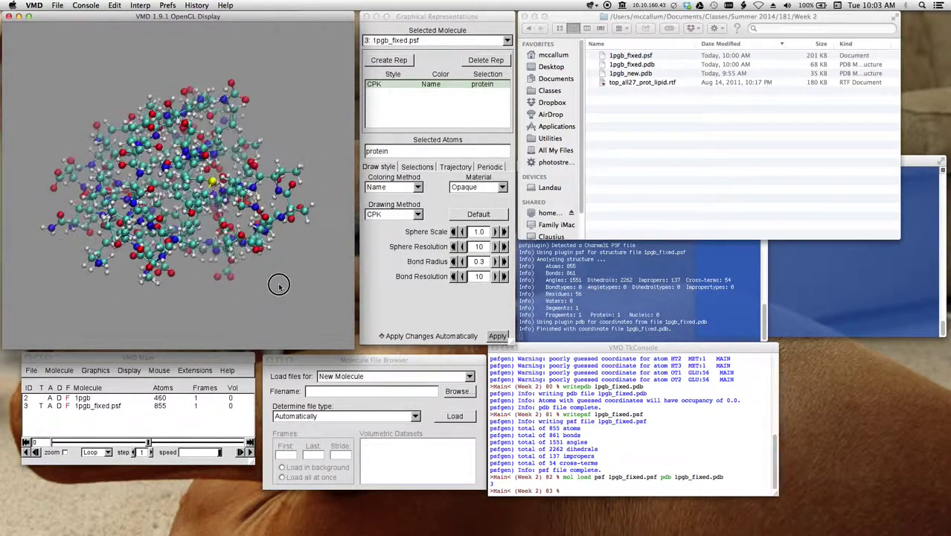
Step: Toggle 1pgb_fixed's display on and off repeatedly to compare it with the original 1pgb
left_click(59, 405)
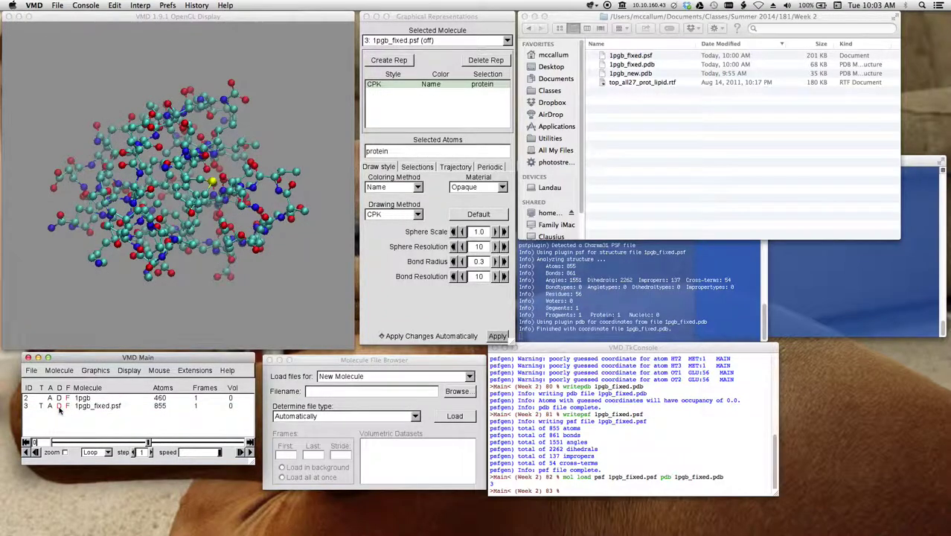
left_click(59, 405)
left_click(58, 406)
left_click(59, 405)
left_click(194, 278)
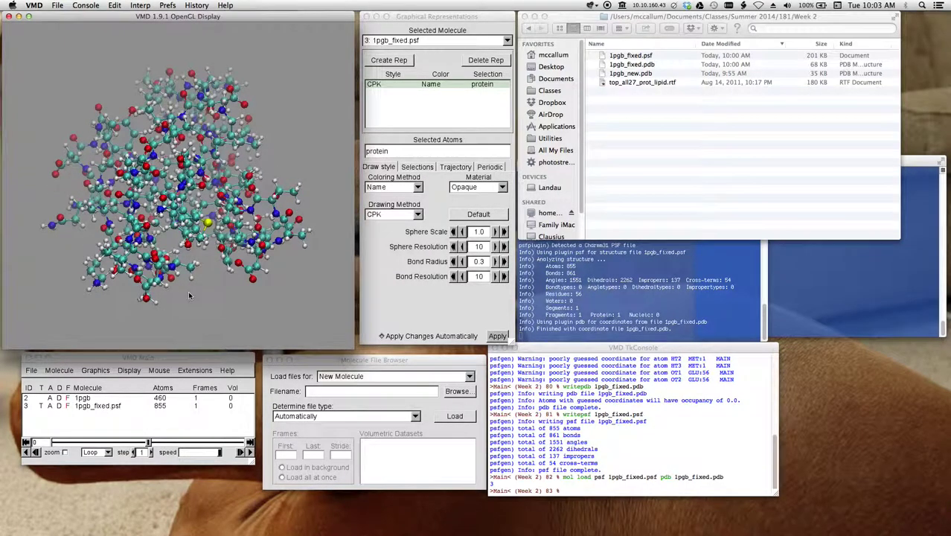
scroll(193, 278, "up", 5)
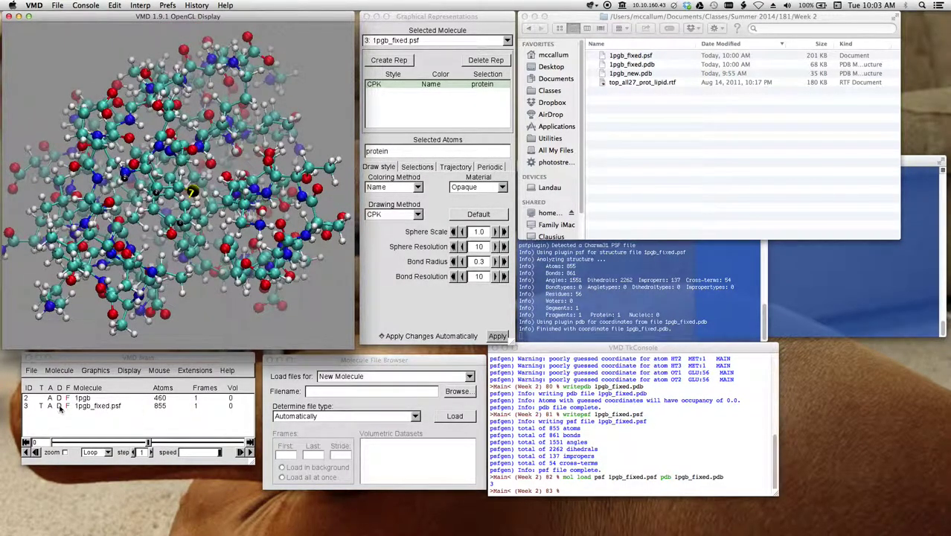
left_click(59, 406)
left_click_drag(257, 279, 228, 271)
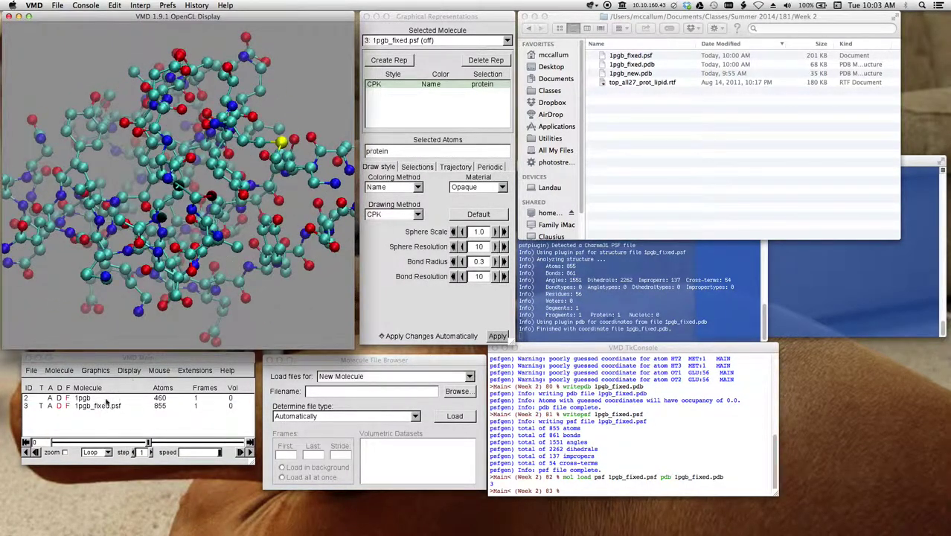
left_click(59, 406)
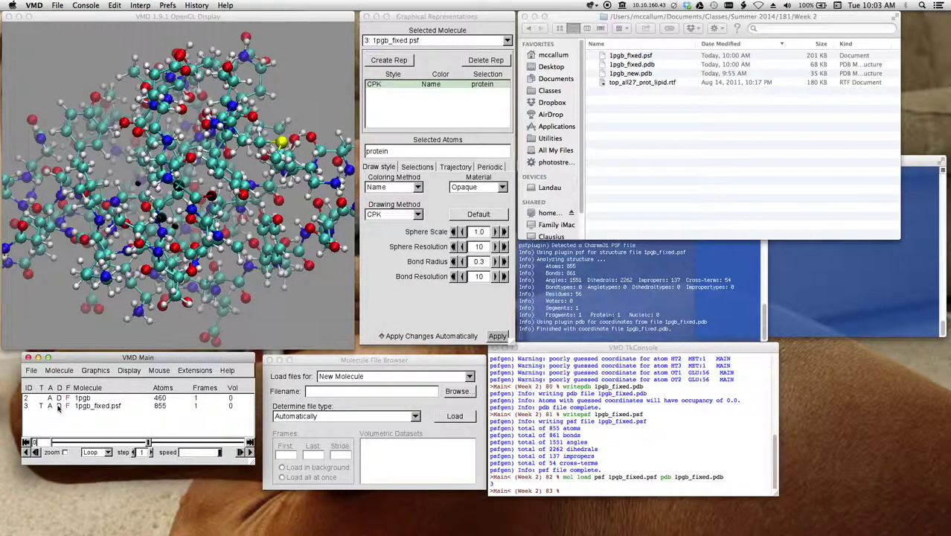
left_click(59, 397)
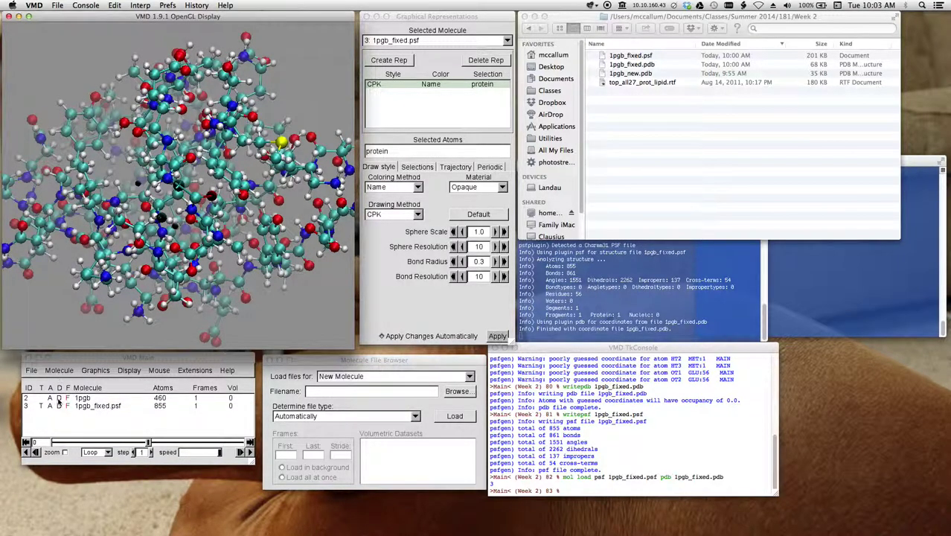
Step: Rotate and zoom the view to inspect the hydrogen-bearing structure from several angles
left_click_drag(224, 336, 226, 333)
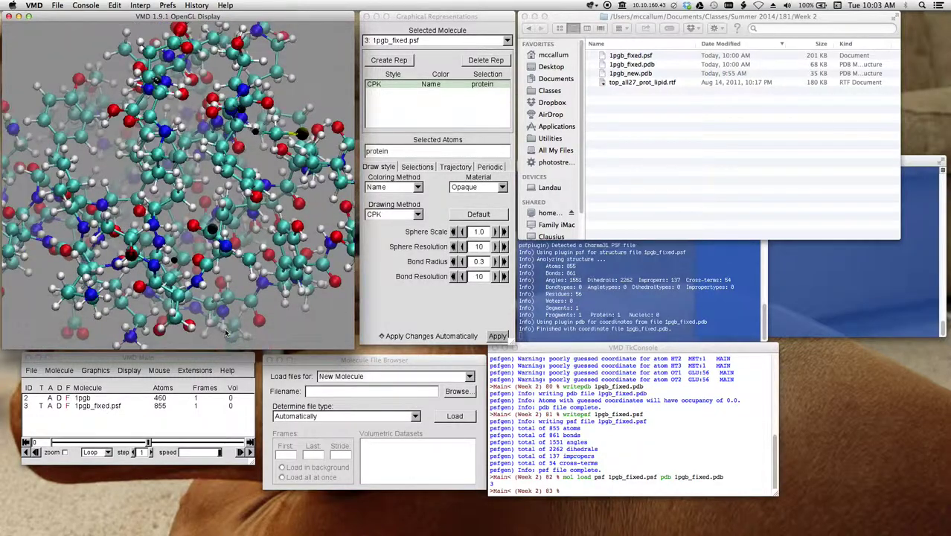
scroll(226, 333, "down", 5)
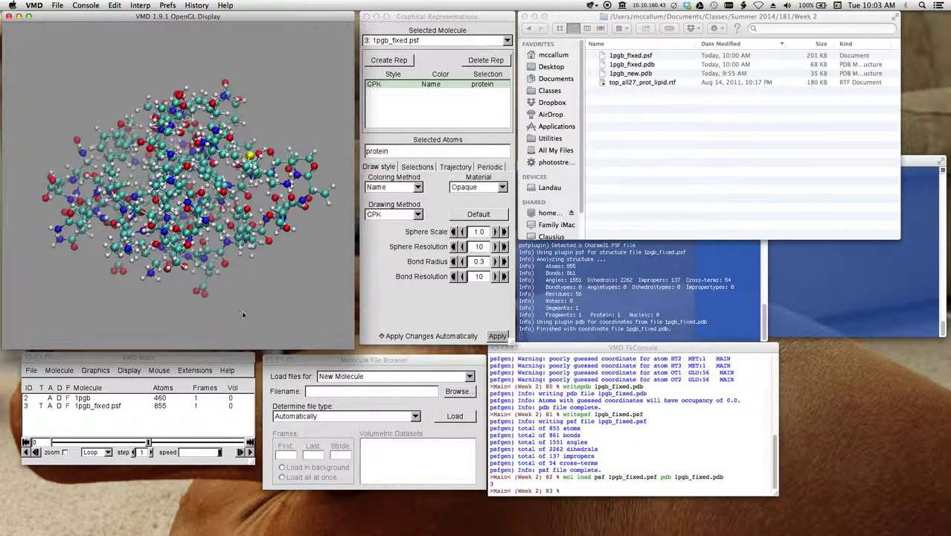
mouse_move(243, 314)
left_mouse_down()
mouse_move(238, 291)
mouse_move(216, 298)
mouse_move(216, 308)
mouse_move(242, 310)
left_mouse_up()
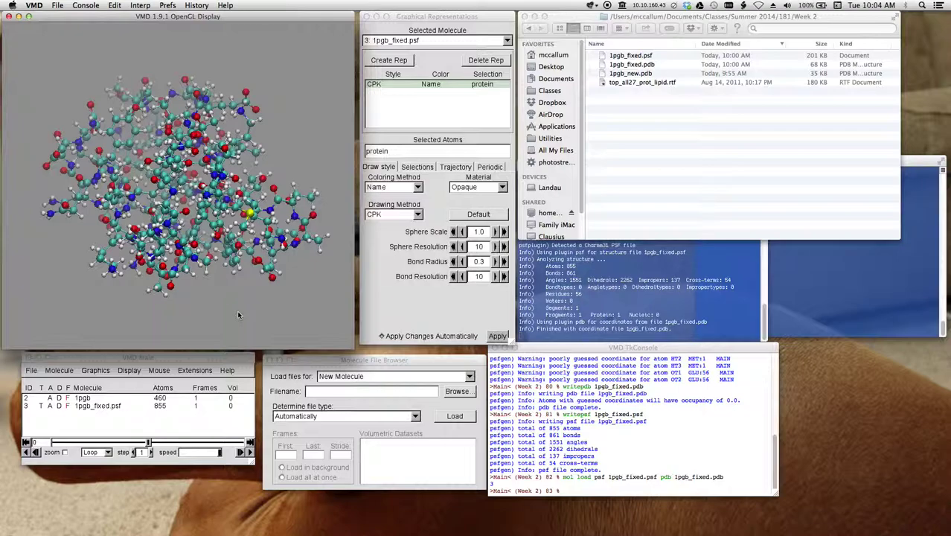
mouse_move(238, 314)
left_mouse_down()
mouse_move(230, 312)
mouse_move(247, 302)
mouse_move(230, 315)
left_mouse_up()
scroll(225, 315, "up", 3)
scroll(241, 311, "down", 3)
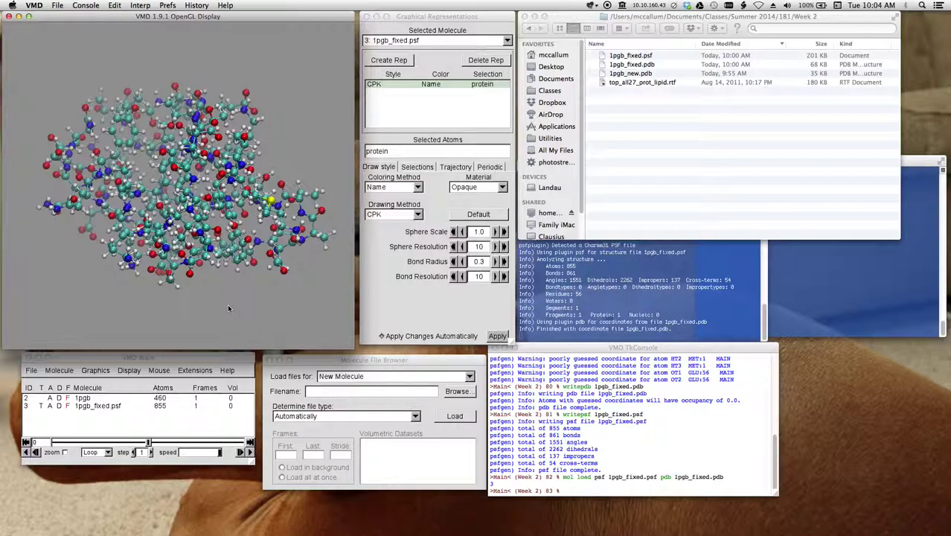
Step: Show the original 1pgb again and rotate it
left_click(61, 402)
left_click(58, 406)
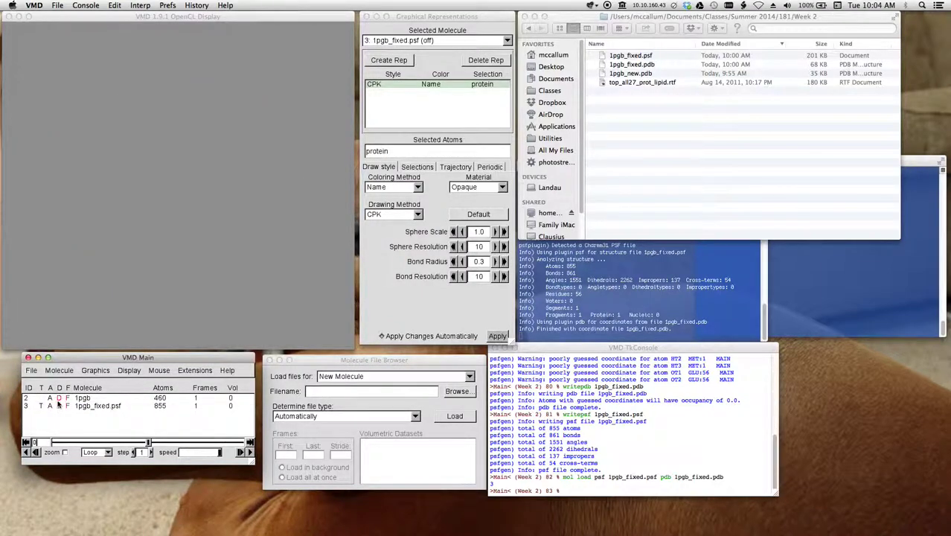
left_click(58, 402)
left_click(187, 276)
left_click_drag(187, 276, 208, 292)
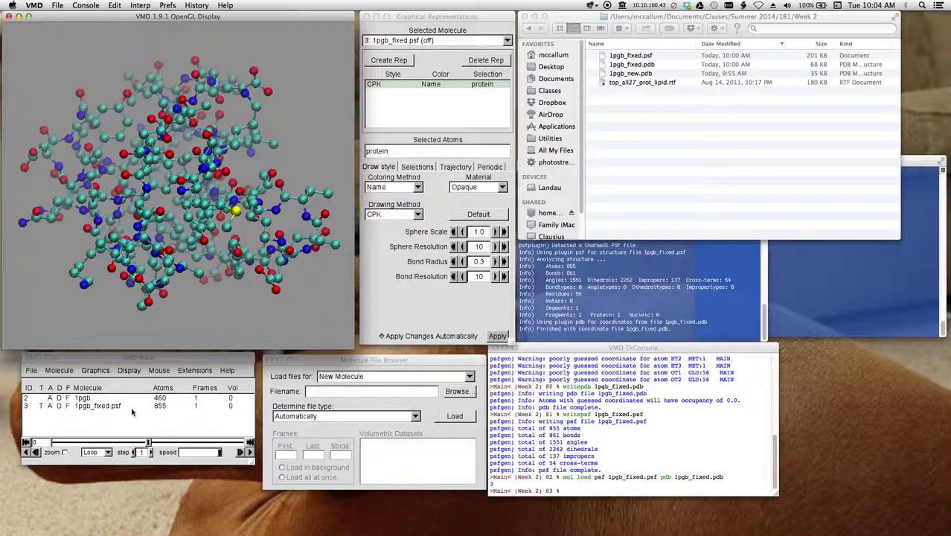
Step: Flick 1pgb_fixed on and off over the original, zooming and rotating to reveal the added hydrogens
left_click(59, 406)
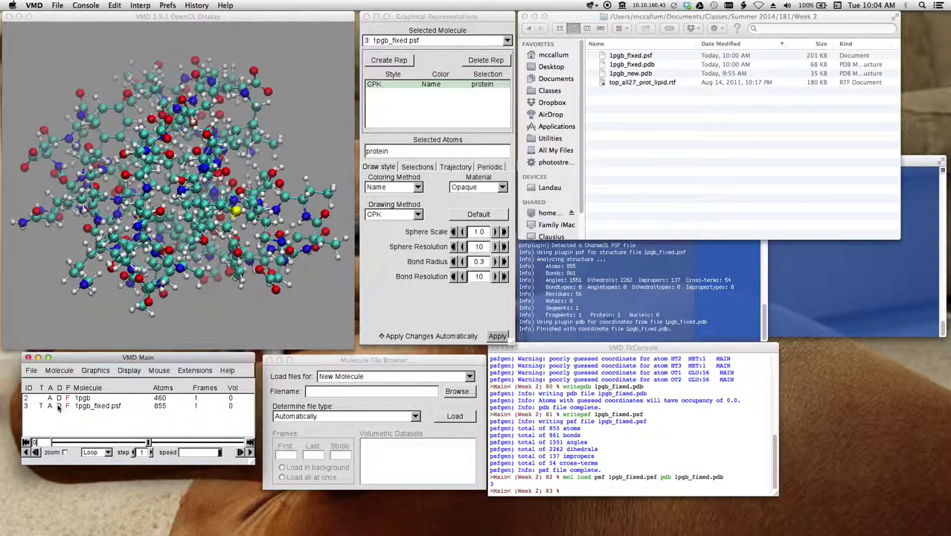
left_click(59, 406)
left_click(131, 278)
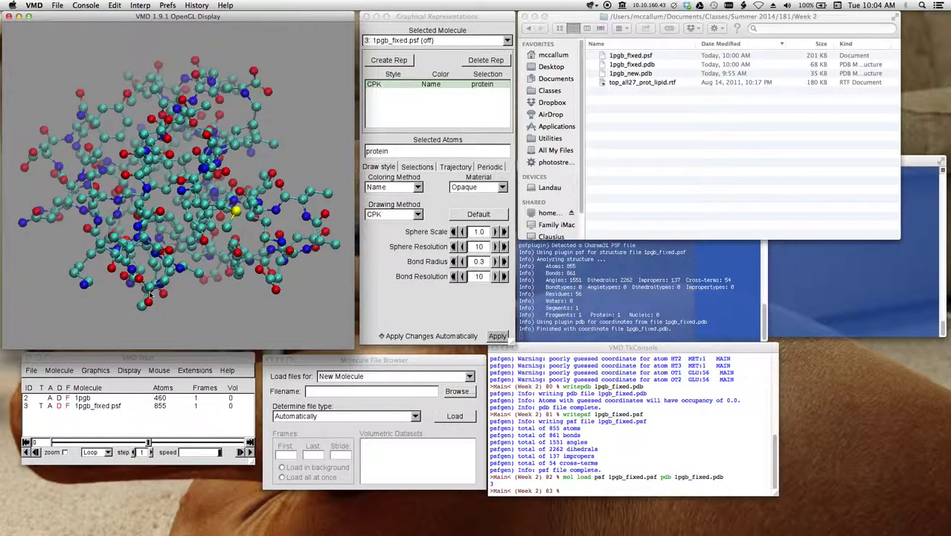
scroll(149, 295, "up", 3)
mouse_move(148, 295)
left_mouse_down()
mouse_move(194, 279)
mouse_move(166, 292)
left_mouse_up()
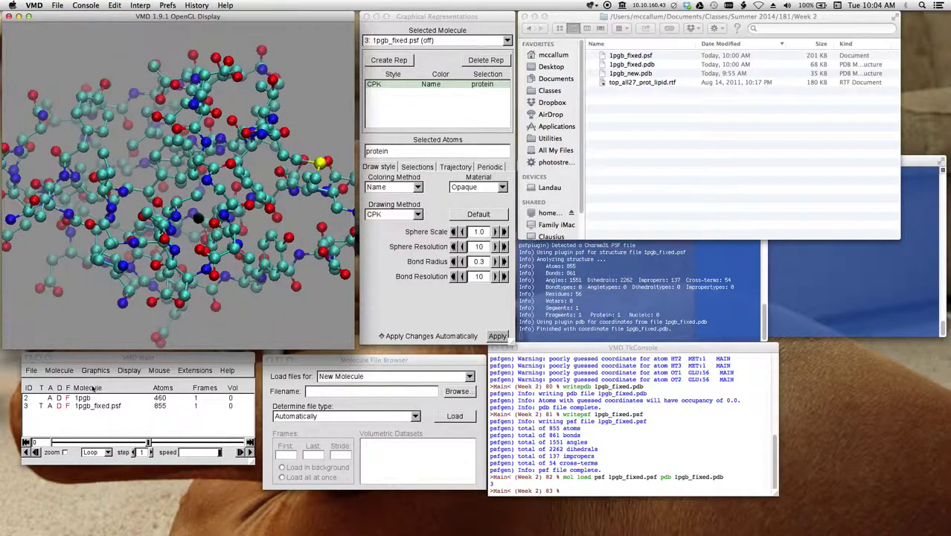
left_click(59, 406)
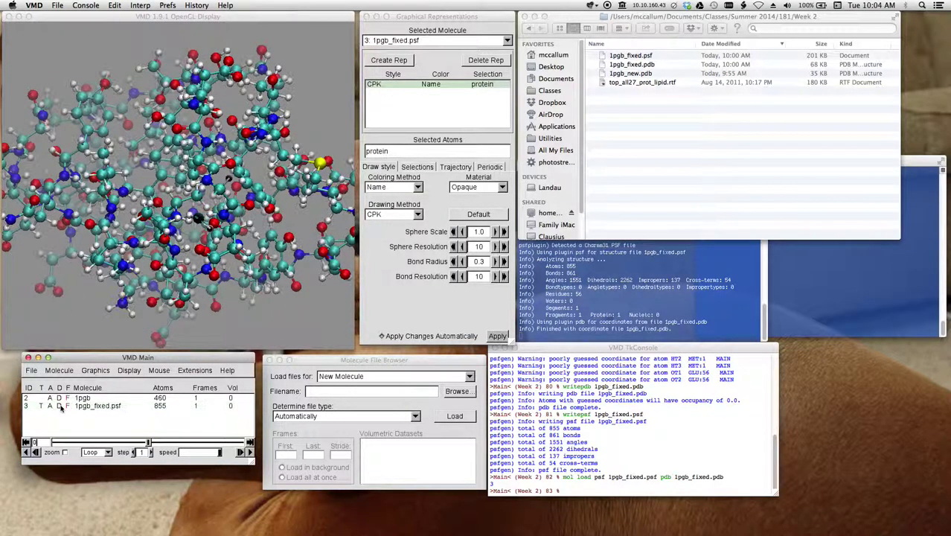
left_click(598, 451)
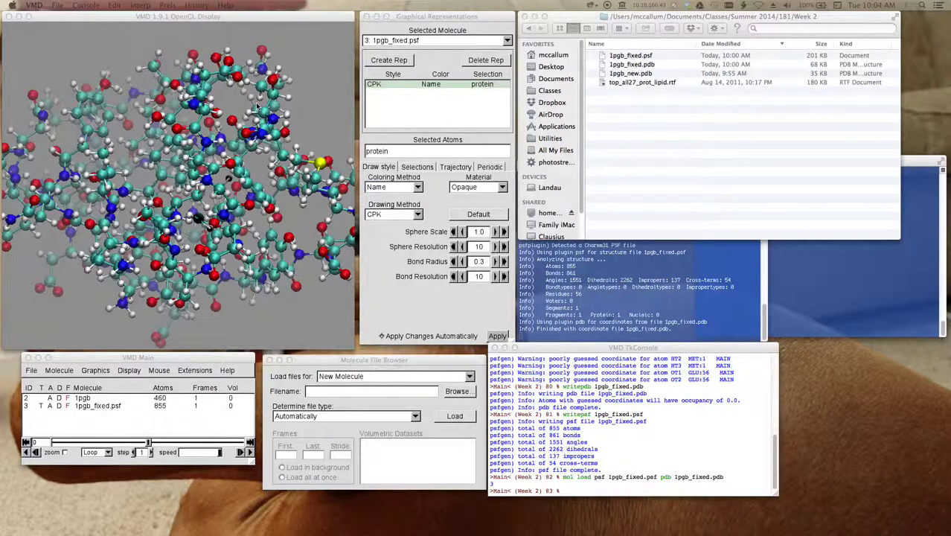
left_click(302, 37)
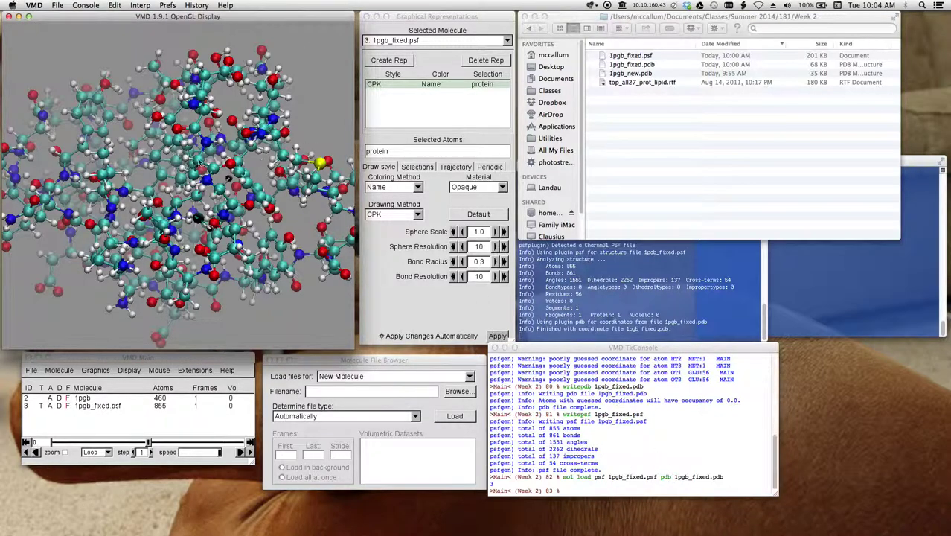
left_click_drag(237, 256, 244, 302)
scroll(254, 258, "down", 2)
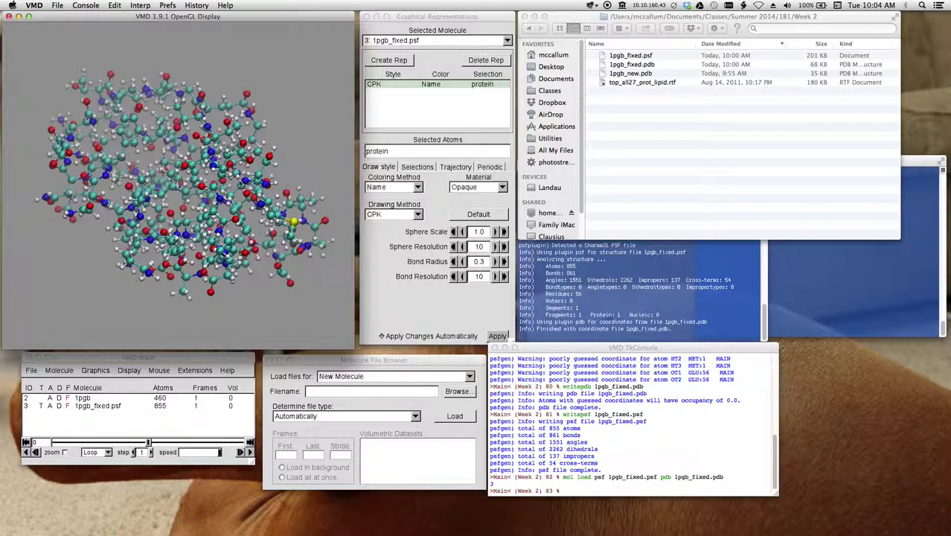